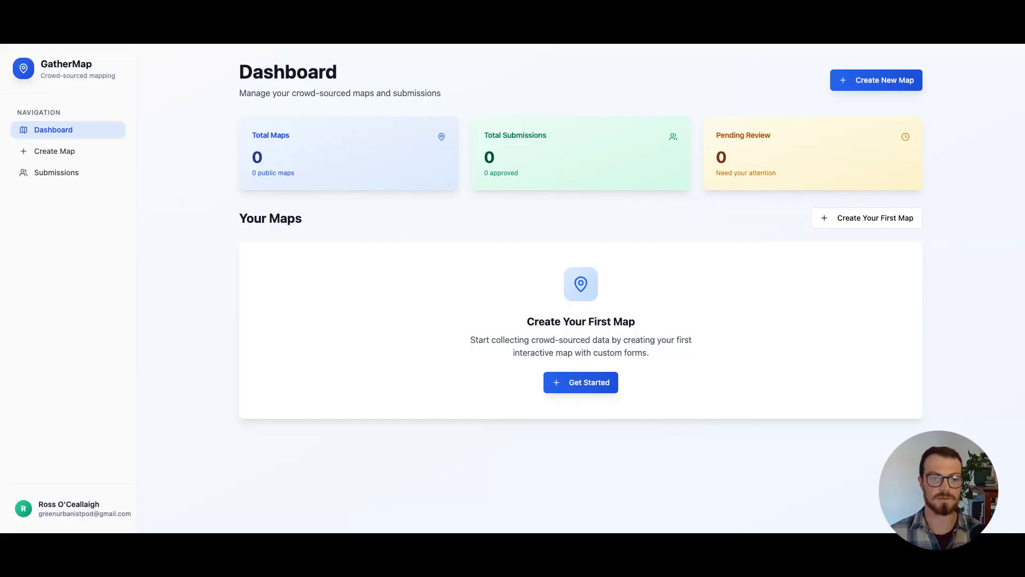
Start a new map and title it "My first map"
left_click(576, 388)
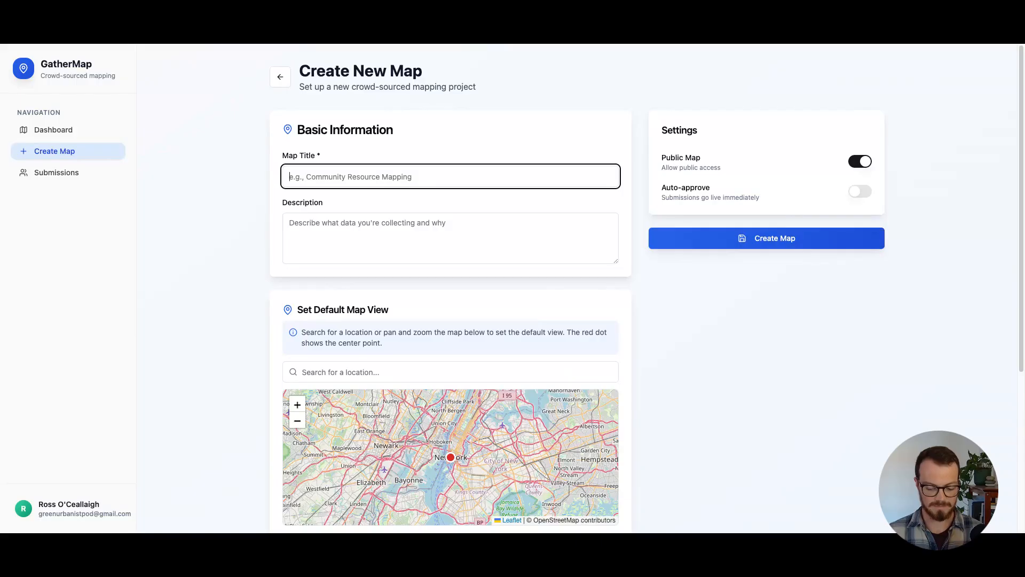
type("My first map")
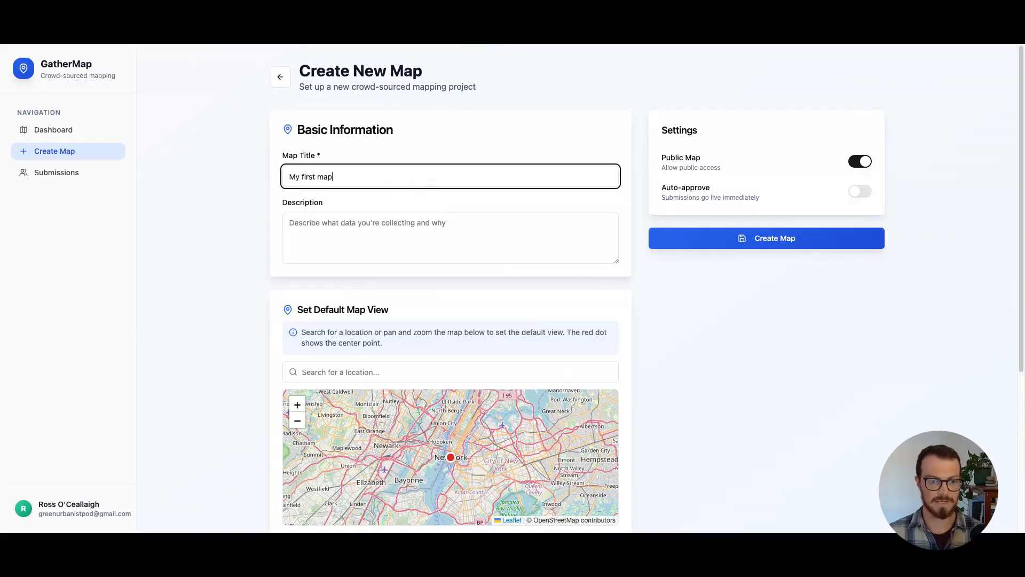
left_click(331, 233)
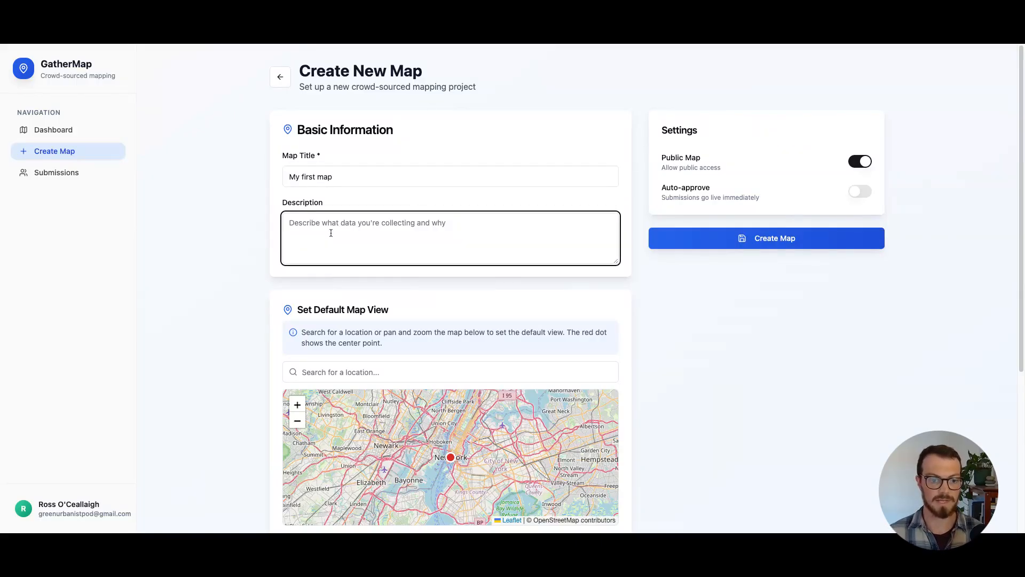
Zoom the default map view out and shift it from New York across the Atlantic to western Europe
scroll(259, 328, "down", 3)
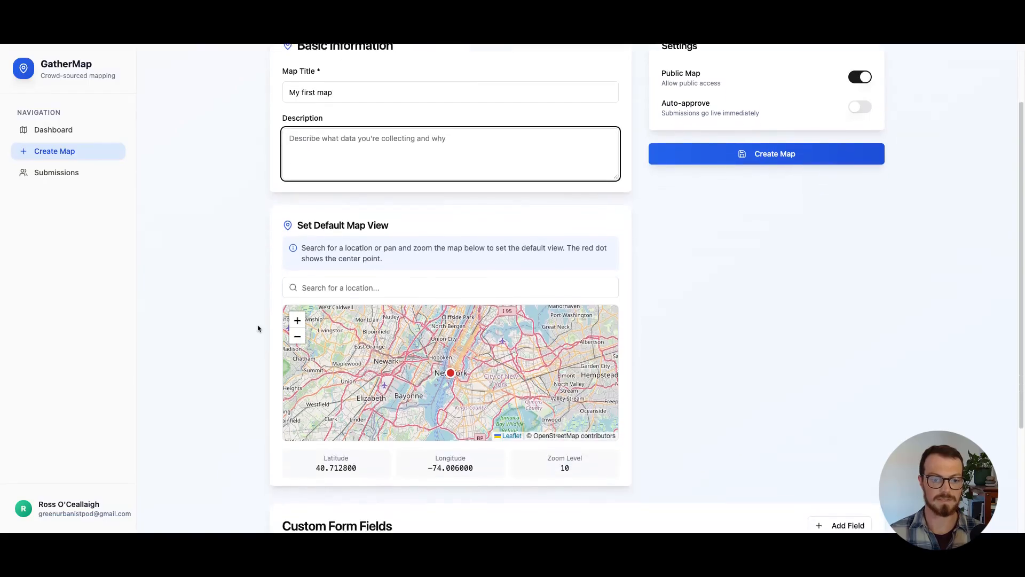
left_click(297, 331)
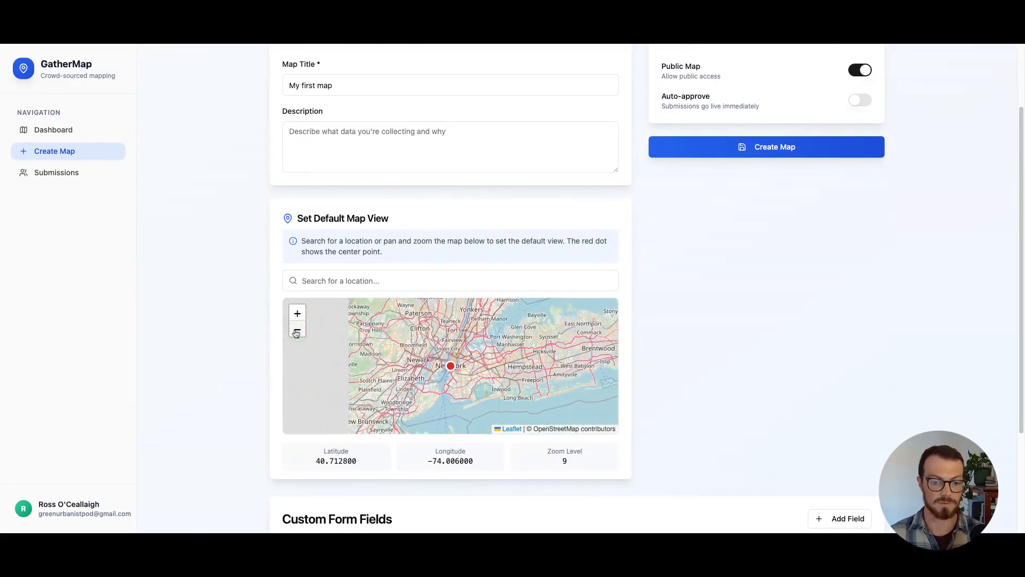
left_click(297, 332)
left_click(297, 331)
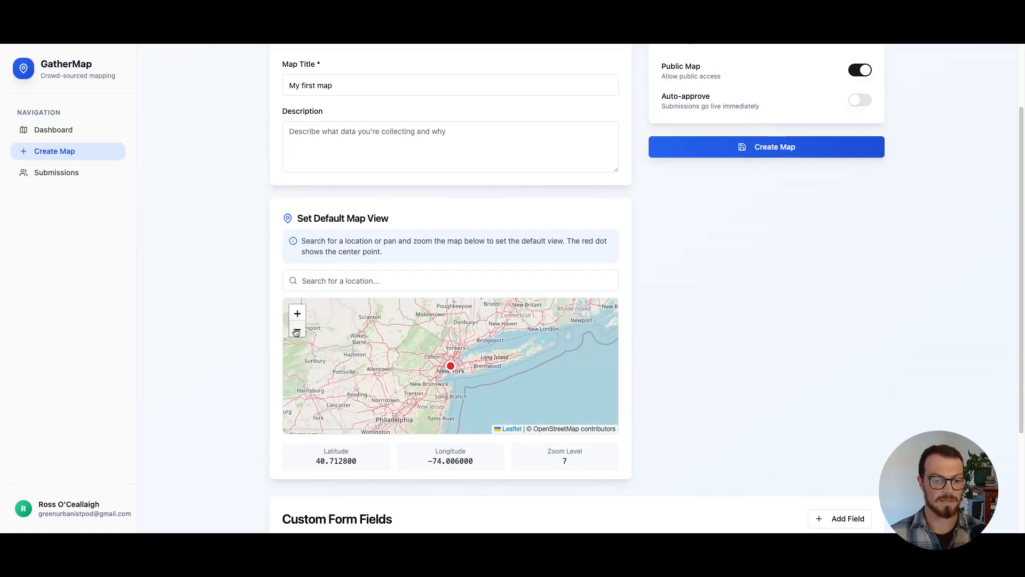
left_click(297, 332)
left_click(297, 332)
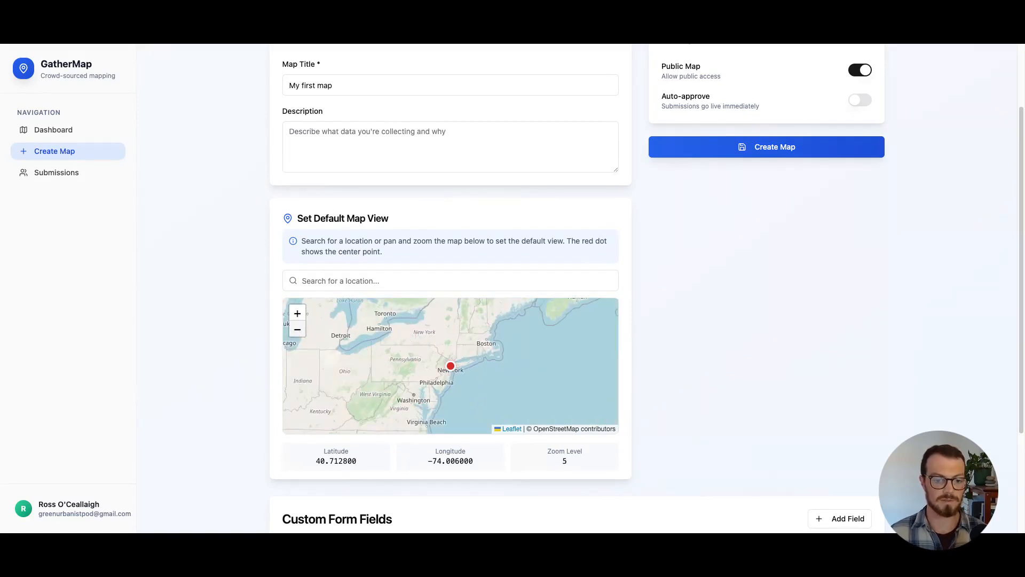
left_click_drag(380, 392, 323, 395)
left_click_drag(550, 325, 359, 340)
left_click_drag(472, 338, 316, 338)
left_click(297, 329)
left_click_drag(543, 383, 369, 442)
Centre the default map view on Paris at zoom level 11
scroll(425, 364, "up", 2)
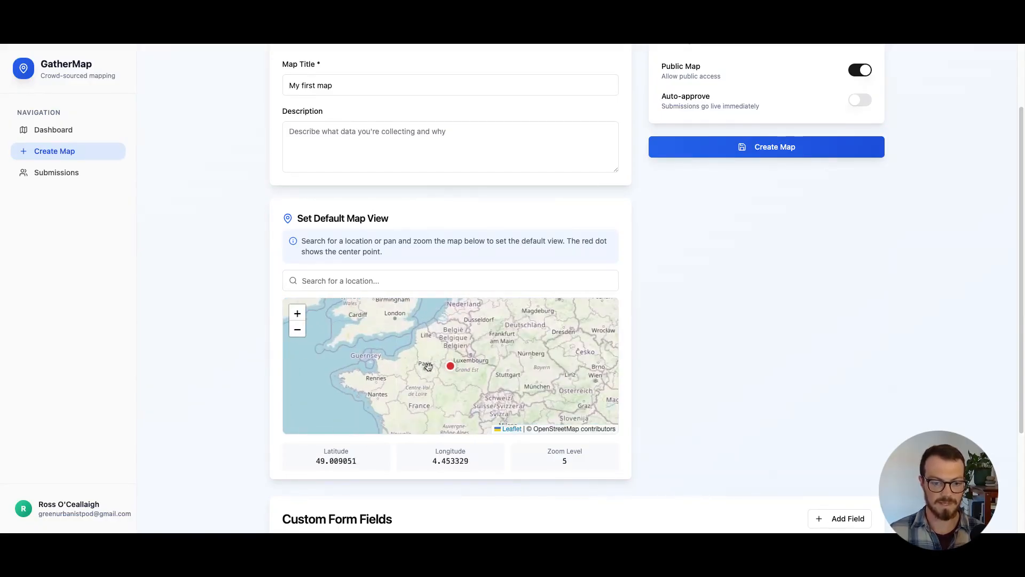
scroll(422, 369, "up", 3)
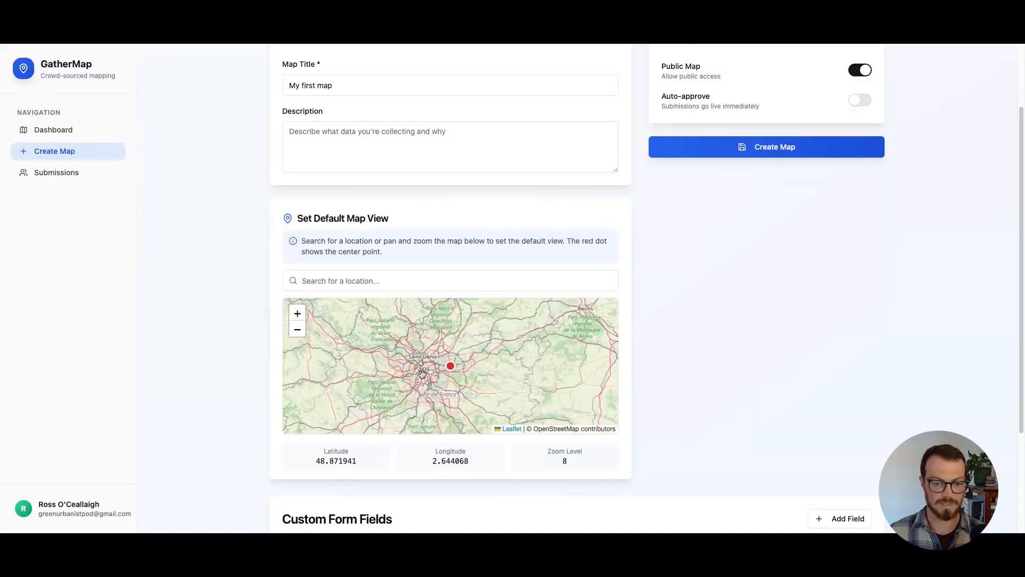
scroll(422, 364, "up", 1)
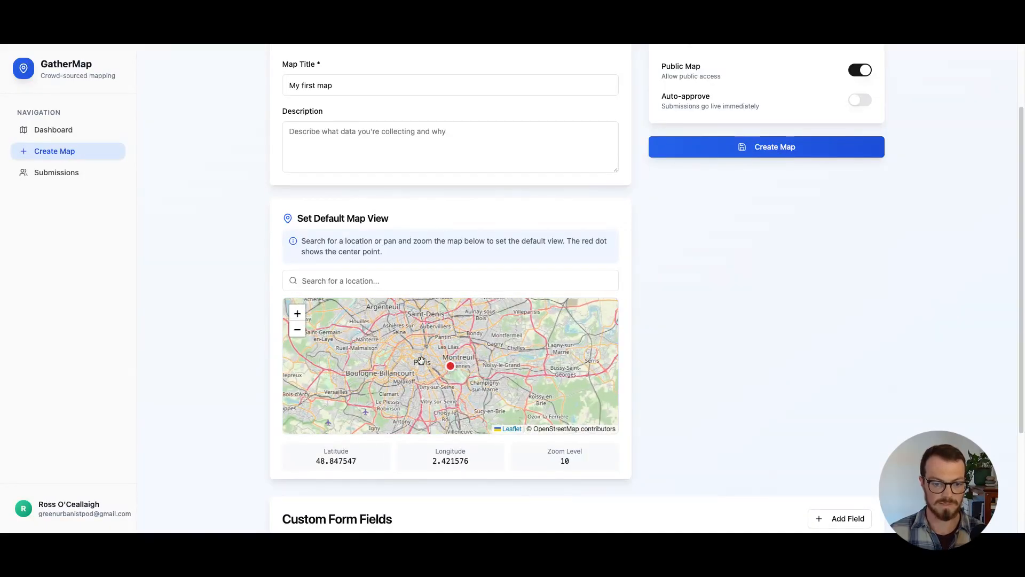
scroll(425, 363, "up", 1)
left_click_drag(432, 364, 448, 368)
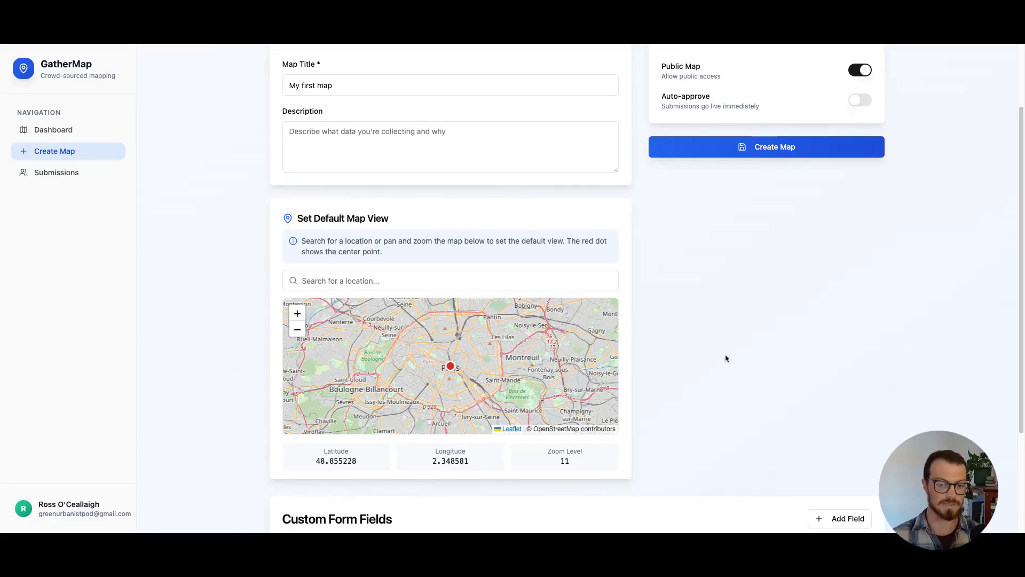
Add a custom form field labelled "Name" and make it private
scroll(577, 288, "down", 3)
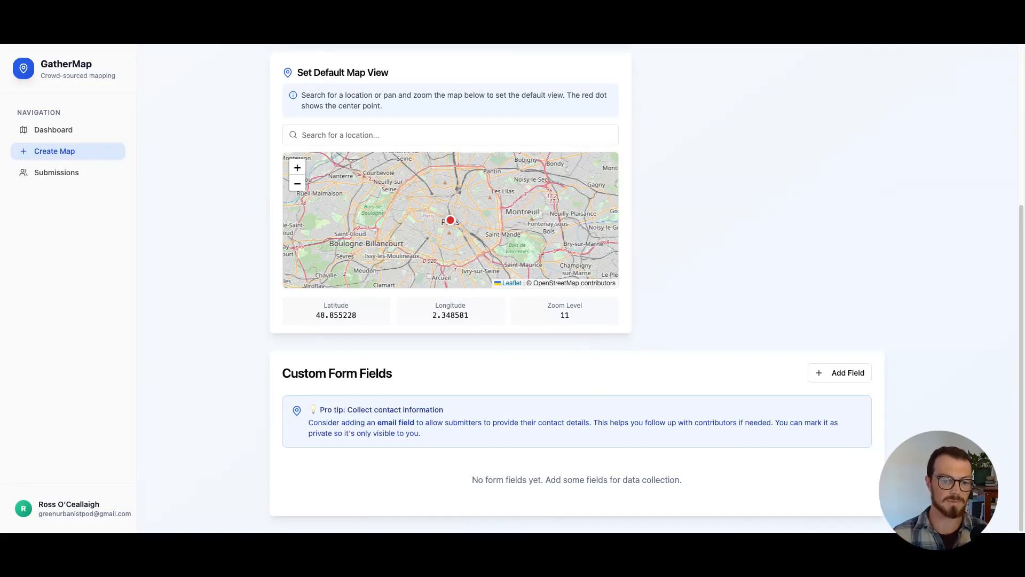
left_click(829, 377)
scroll(350, 401, "down", 3)
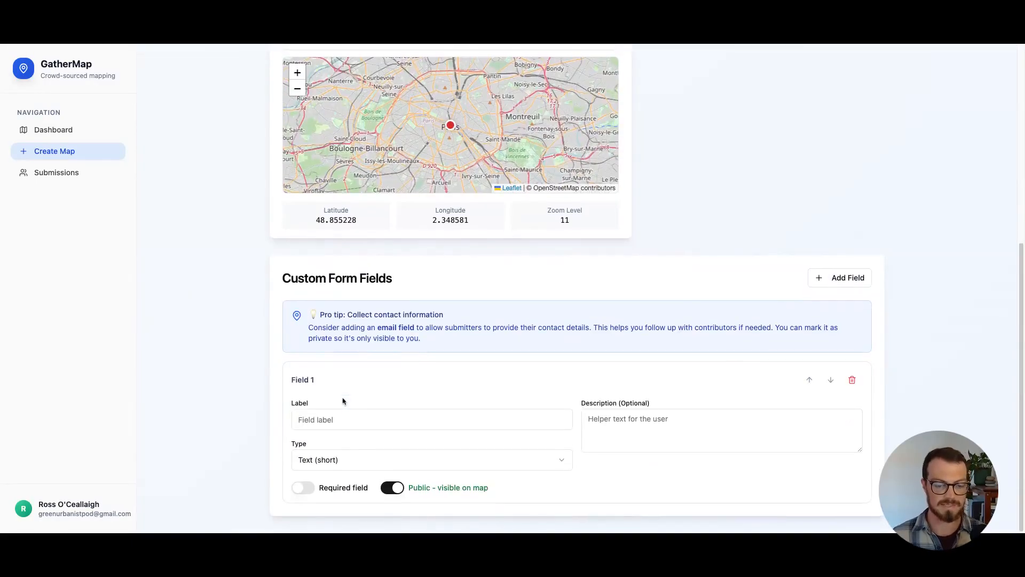
left_click(430, 419)
type("Name")
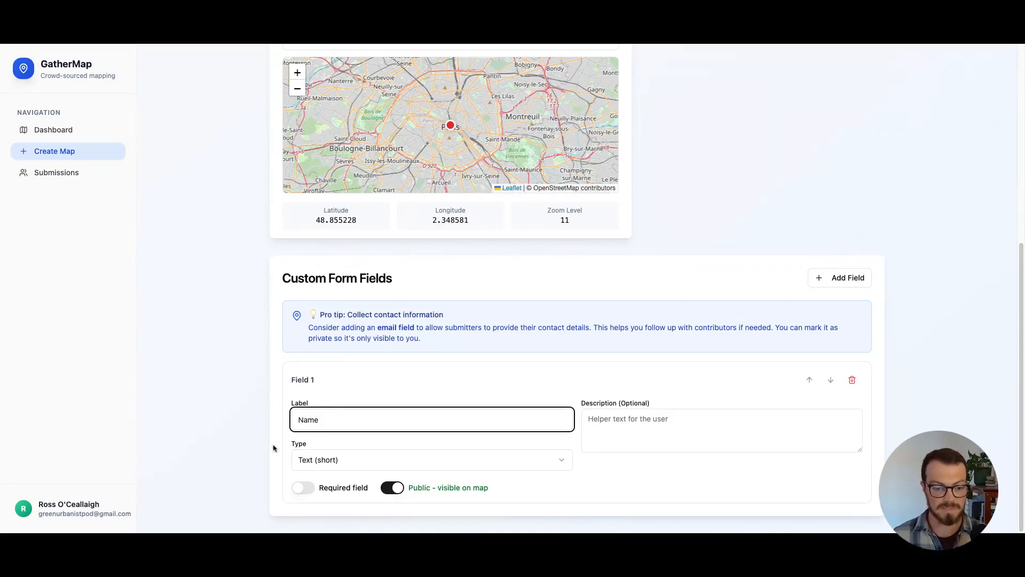
left_click(463, 351)
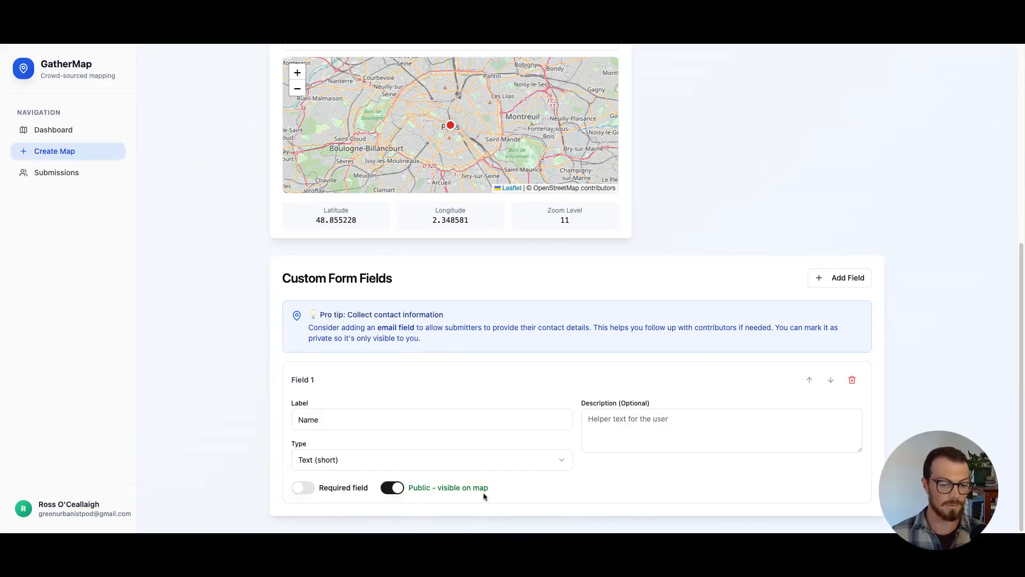
left_click(398, 494)
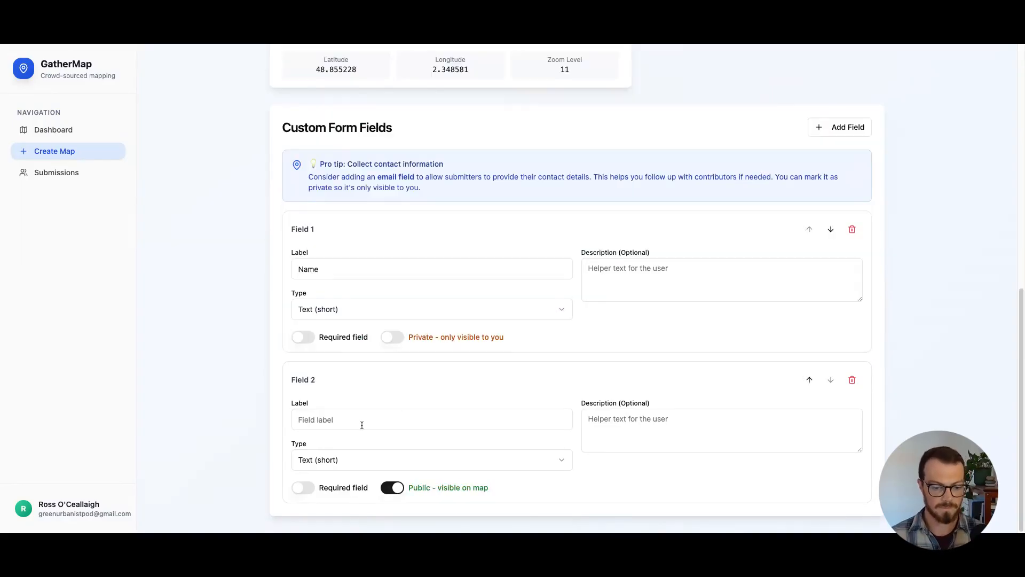
Add a second form field labelled "Email" with the Email address type and make it private
left_click(365, 422)
type("Email")
left_click(366, 460)
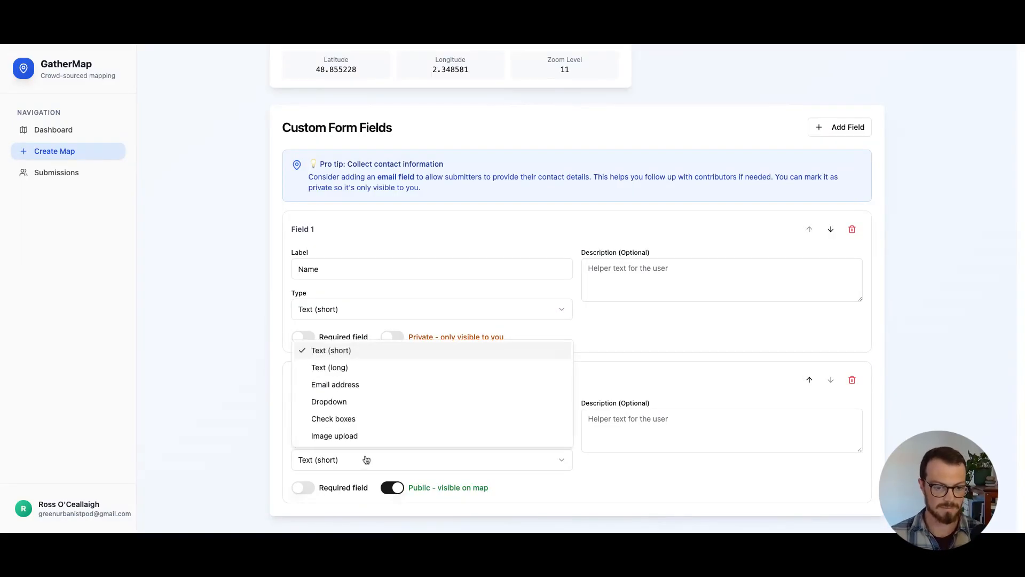
left_click(344, 390)
left_click(692, 435)
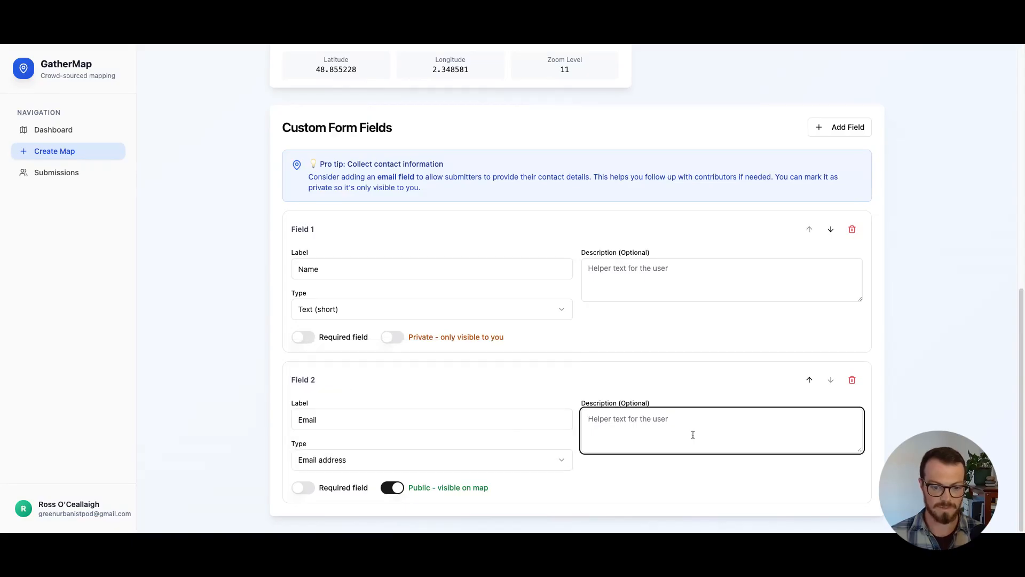
left_click(395, 489)
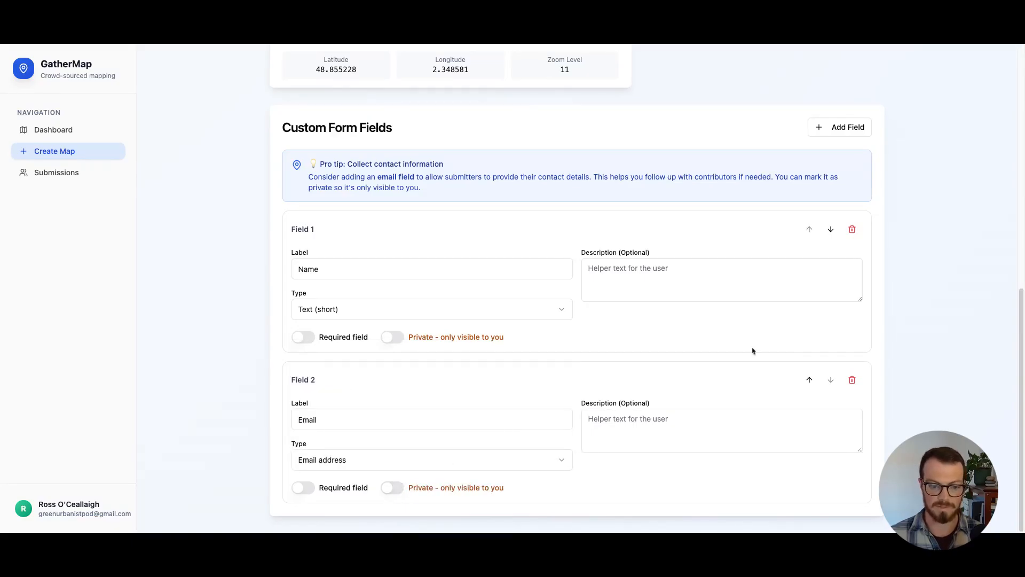
Add a third form field labelled "What's your favourite thing about this place?"
left_click(829, 129)
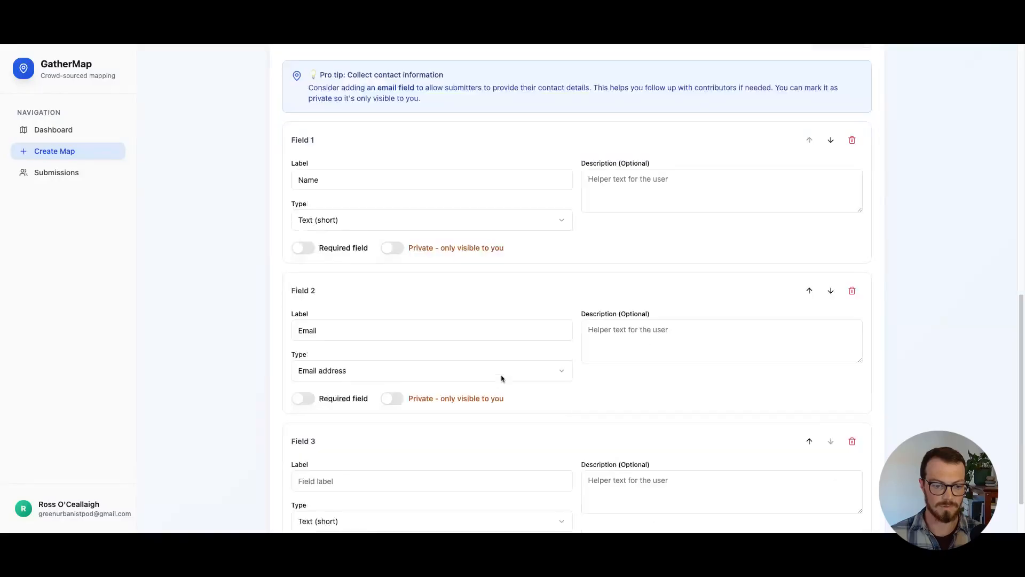
left_click(346, 416)
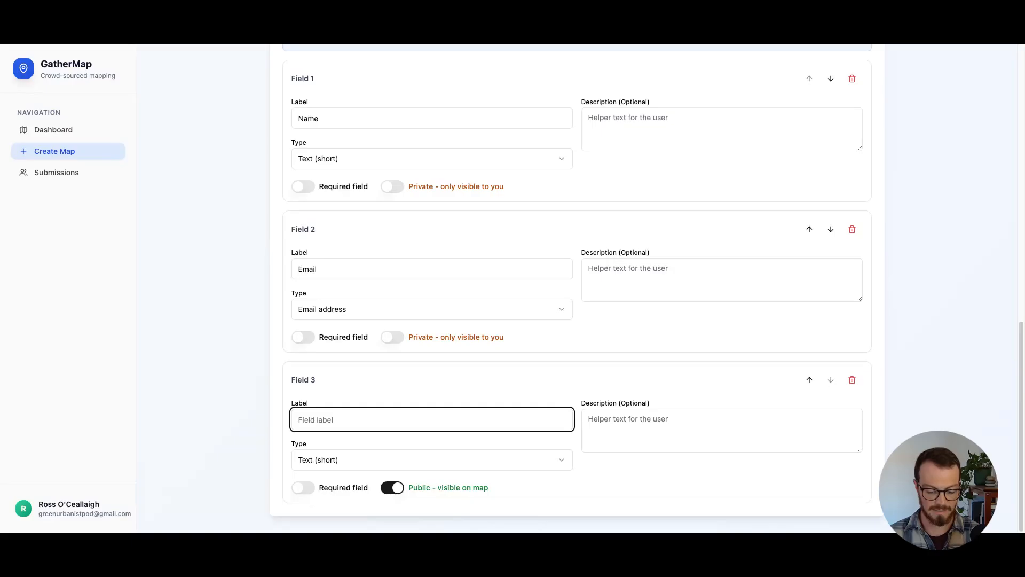
type("W")
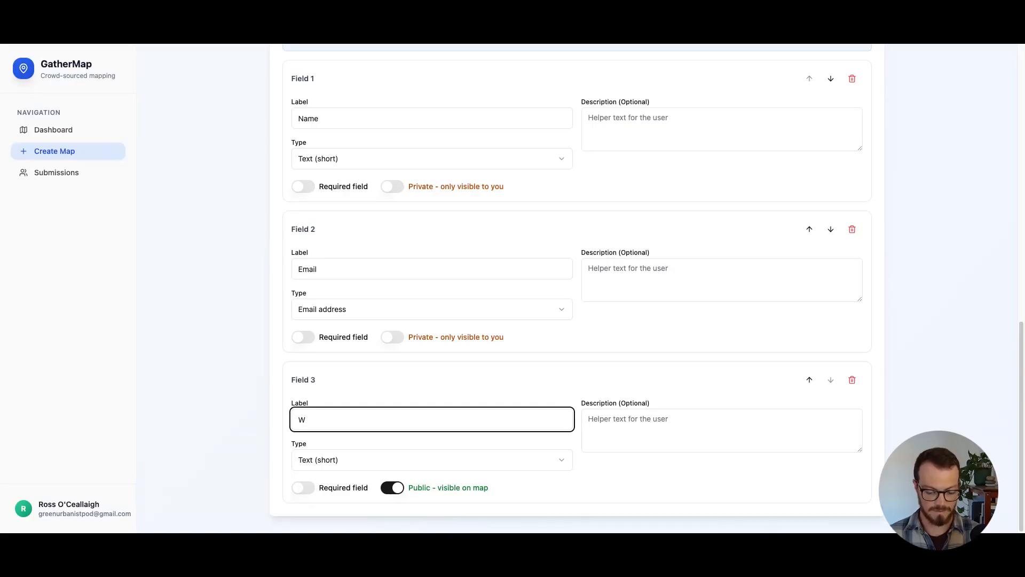
type("hat's your f")
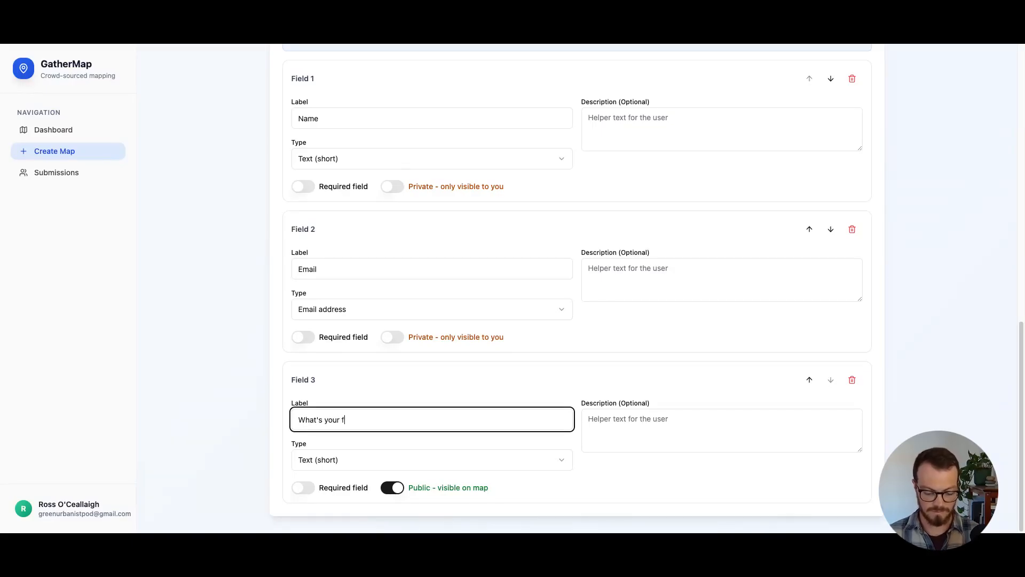
type("avourite thi g")
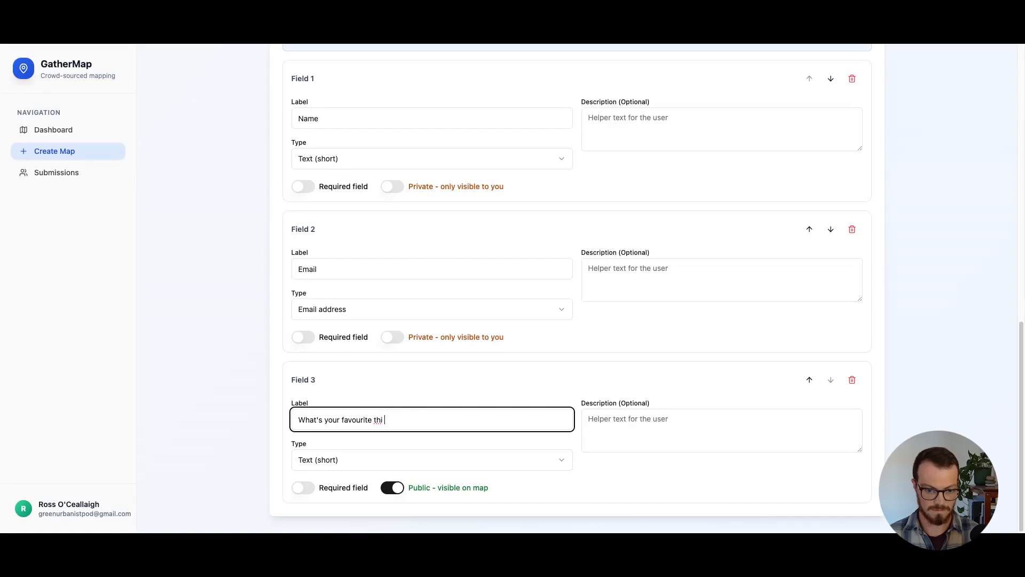
key("BackSpace")
key("BackSpace")
type("ng abou")
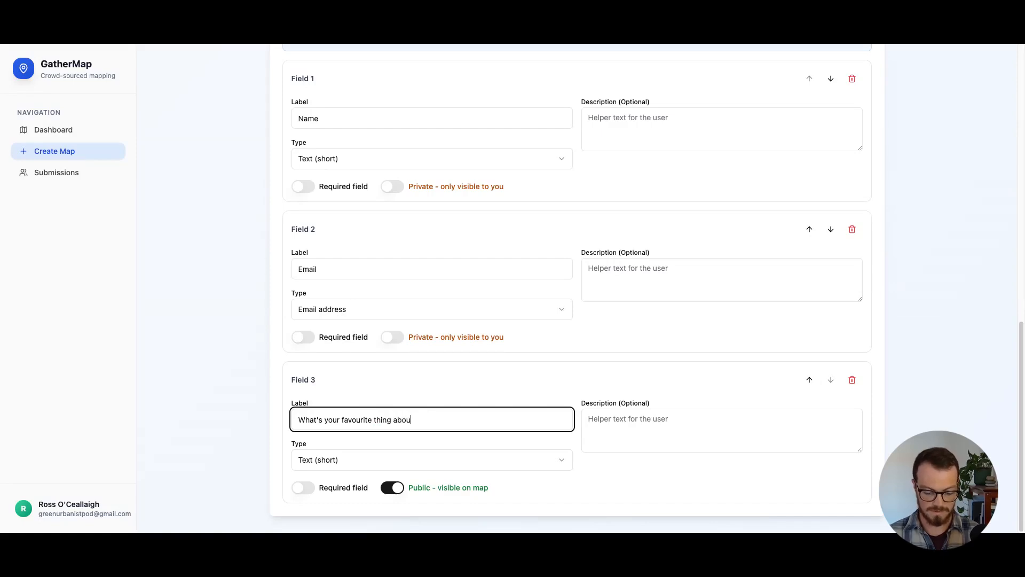
type("t this place?")
key("Tab")
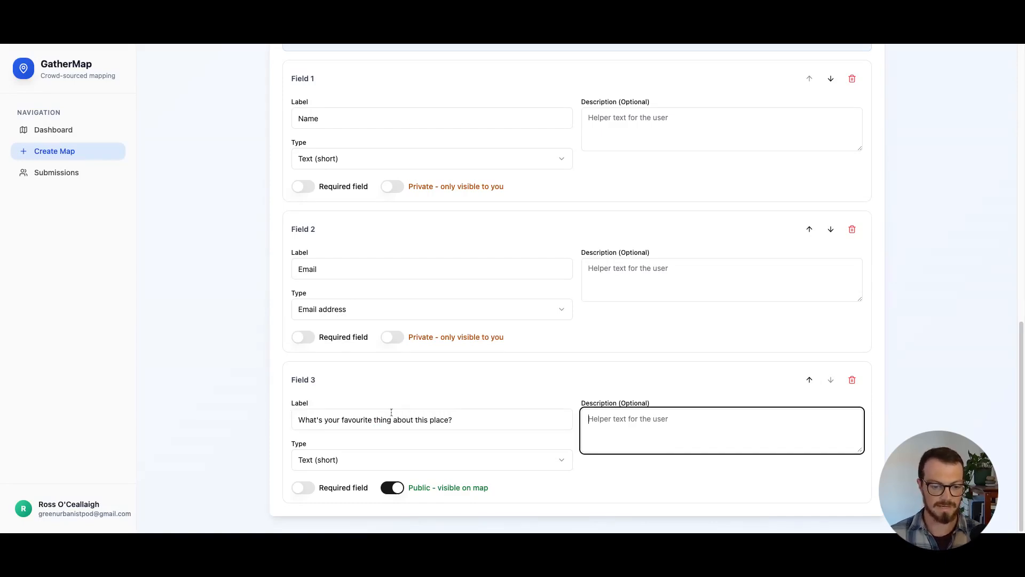
Set the favourite-thing field's type to Text (long) and make it required
left_click(423, 464)
left_click(344, 366)
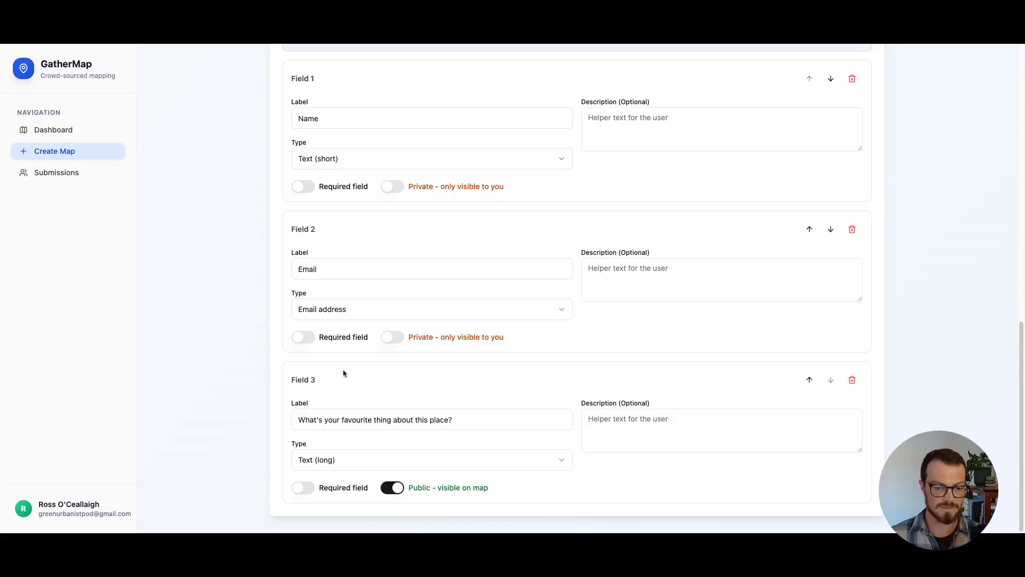
left_click(300, 486)
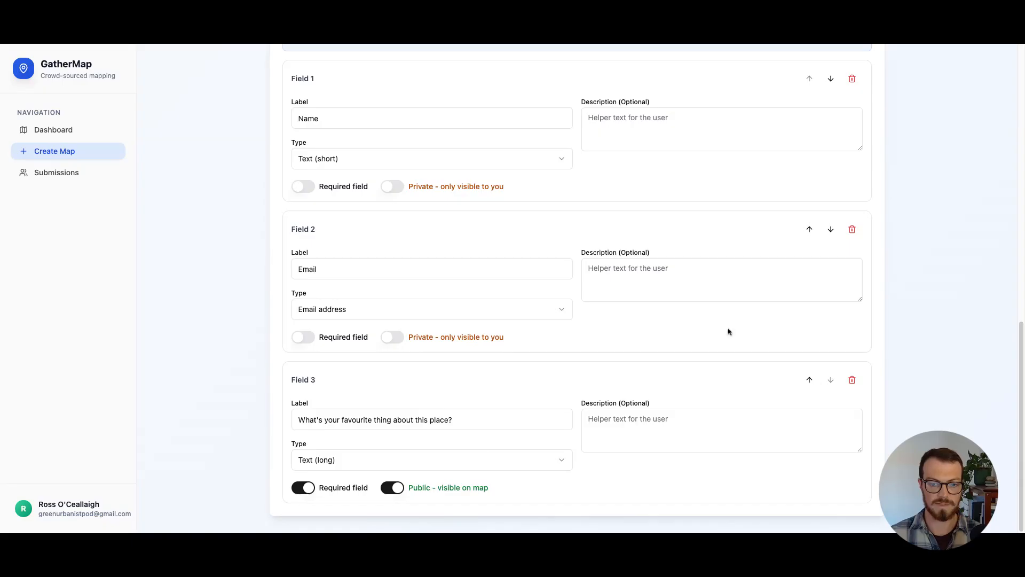
Enter "This won't be publicly visible." as the Email field's description
left_click(622, 270)
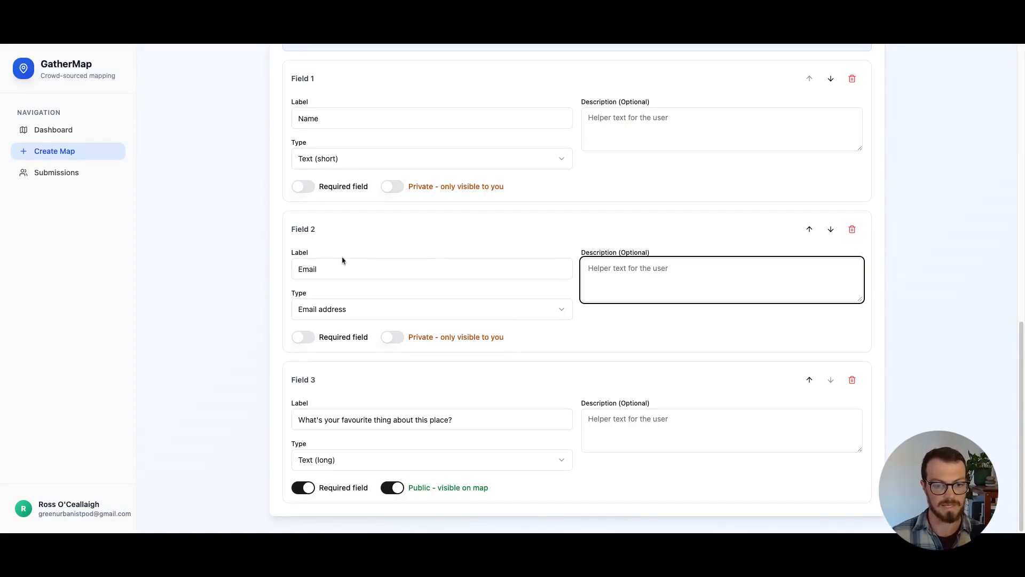
type("This won't be ")
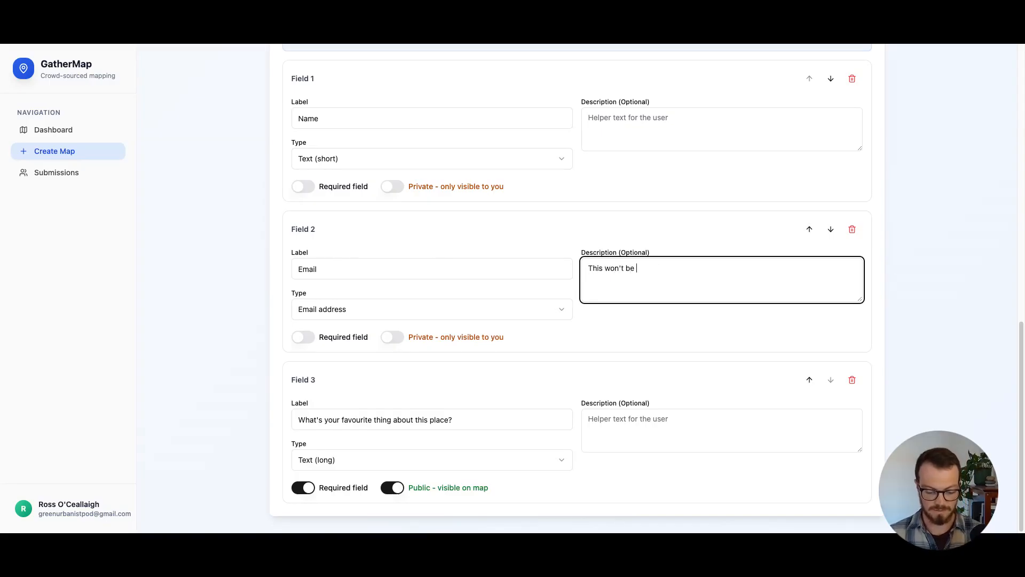
type("mad")
key("BackSpace")
key("BackSpace")
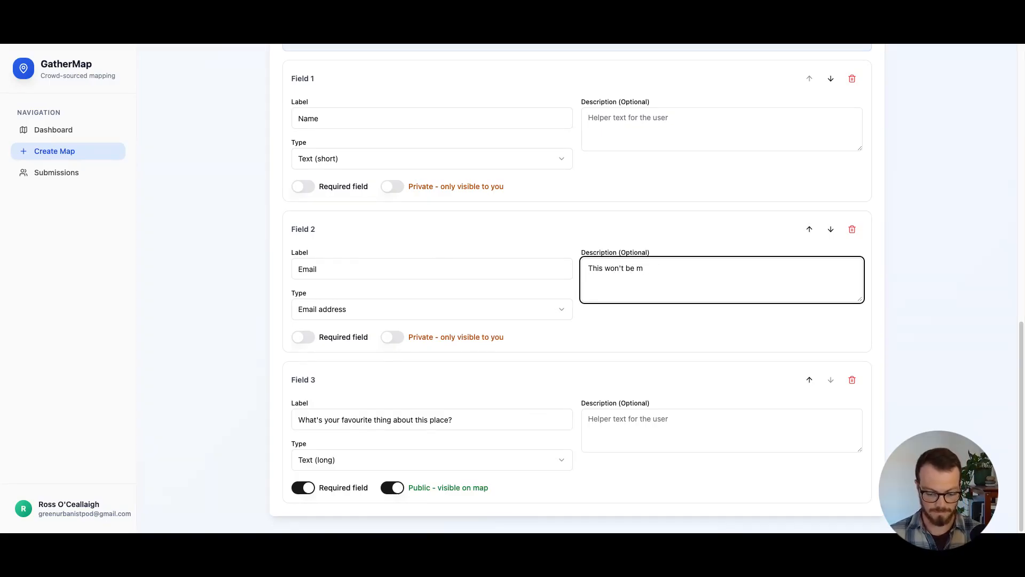
type("po")
type("ublicly ")
type("visible.")
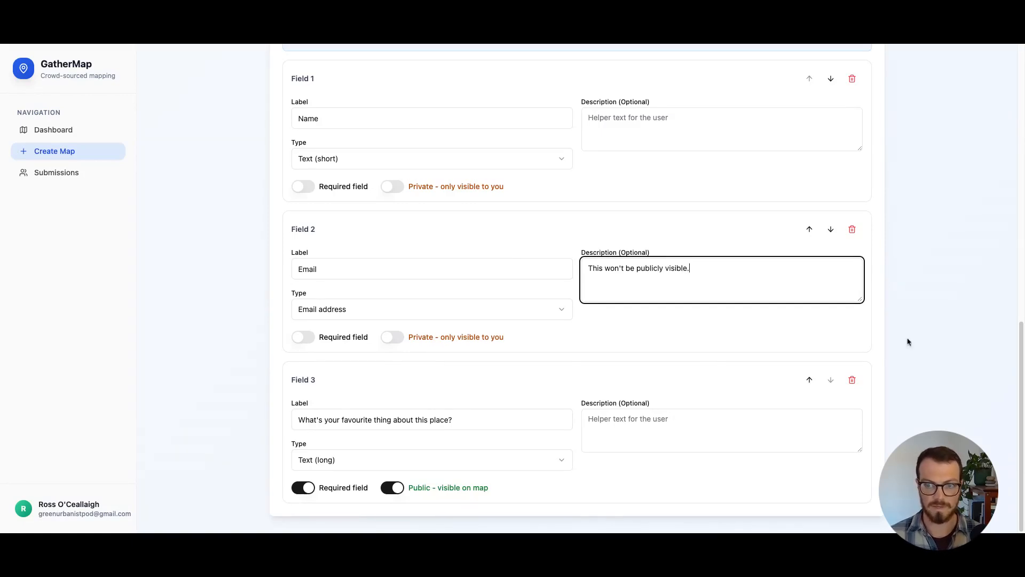
Add a fourth custom form field to the map's form
scroll(890, 236, "up", 2)
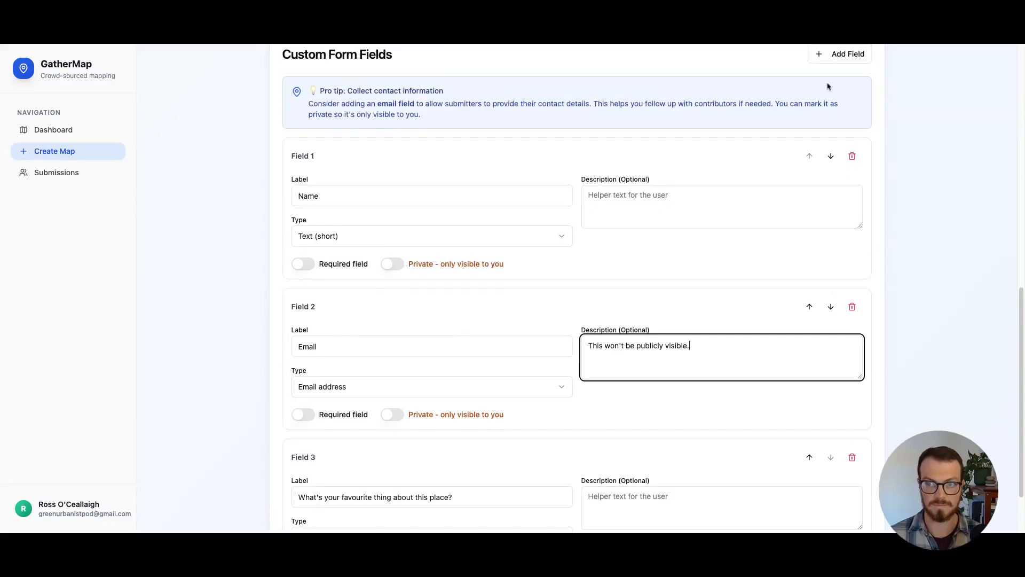
left_click(841, 58)
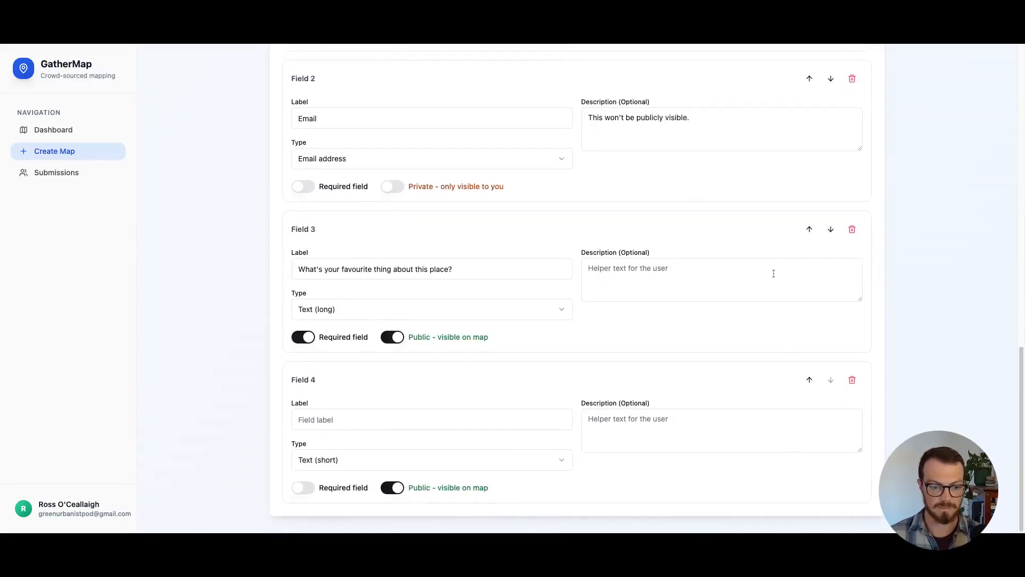
Try the Dropdown and Check boxes types on the fourth form field
left_click(338, 463)
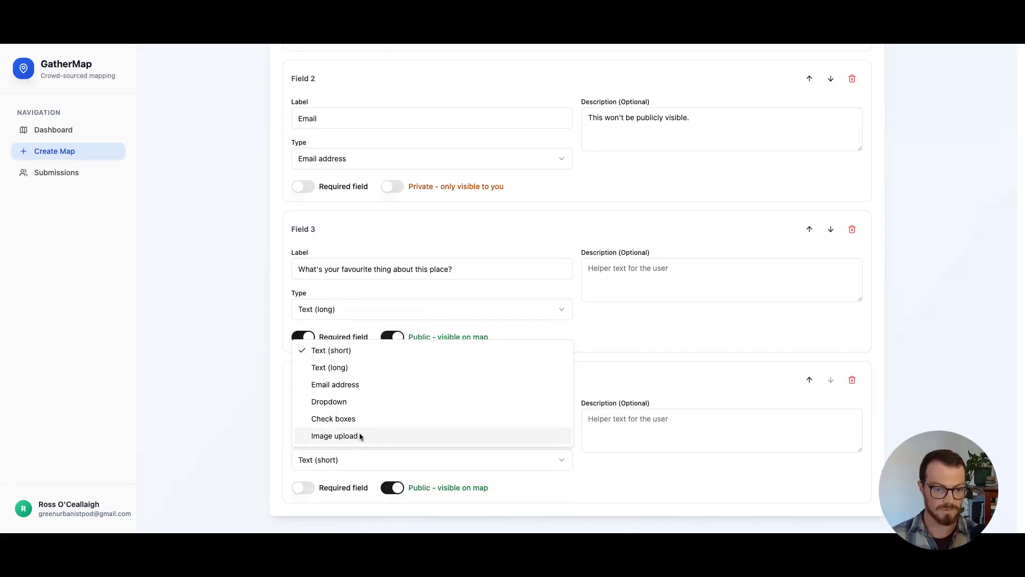
left_click(347, 406)
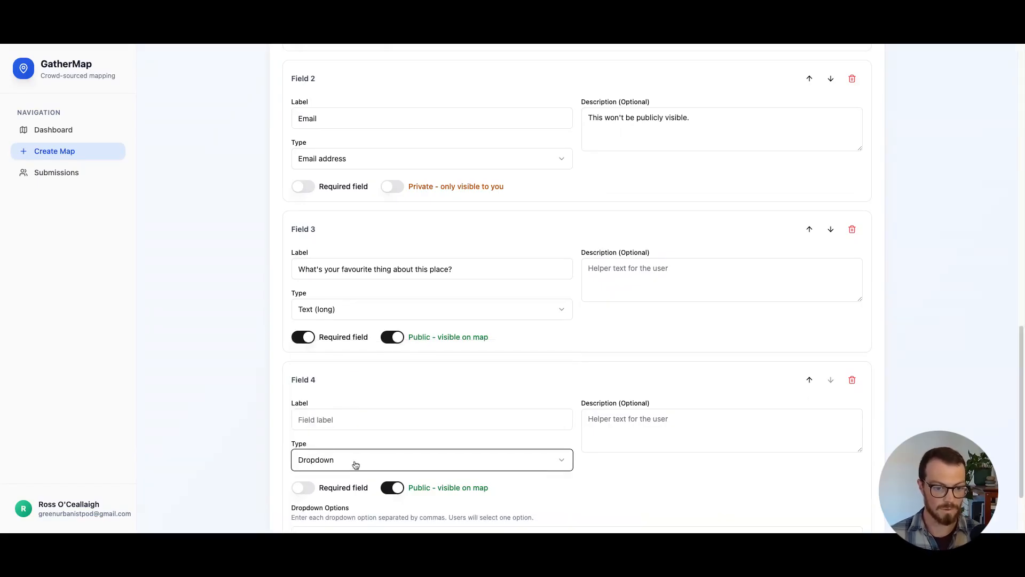
left_click(353, 462)
left_click(344, 420)
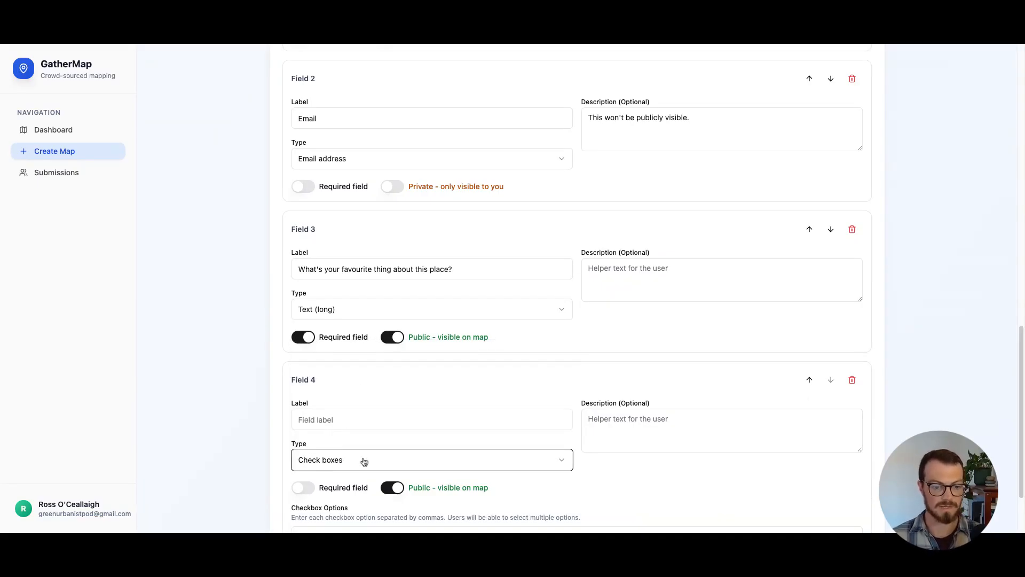
Set the fourth form field's type to Image upload and label it "Photo"
left_click(358, 460)
left_click(355, 437)
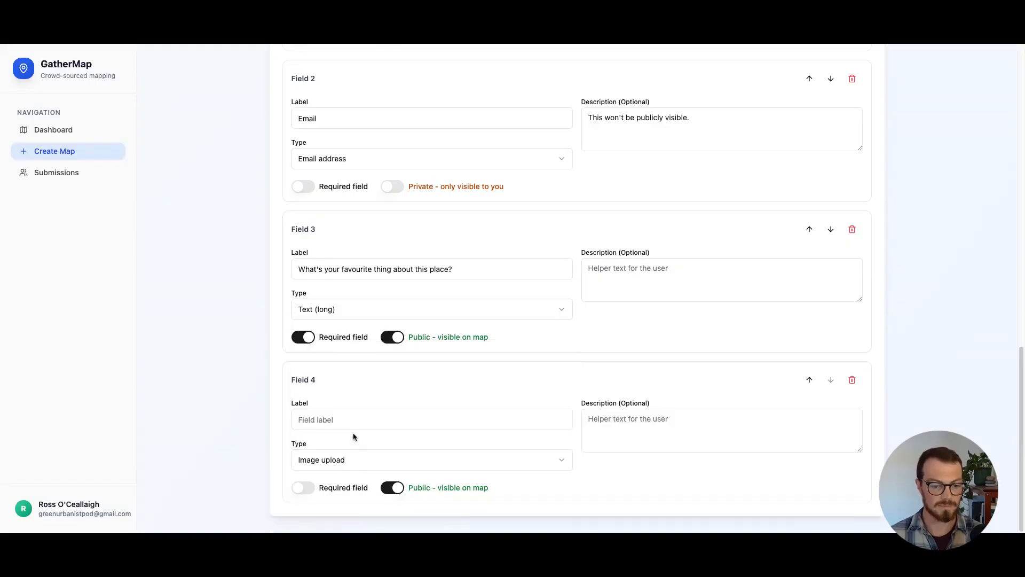
left_click(377, 417)
type("Photo")
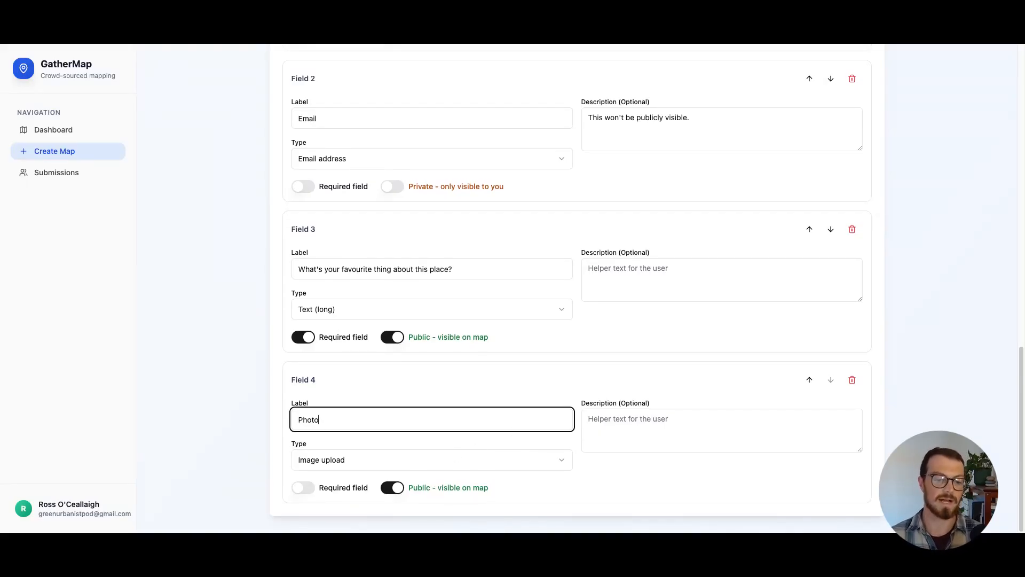
left_click(904, 391)
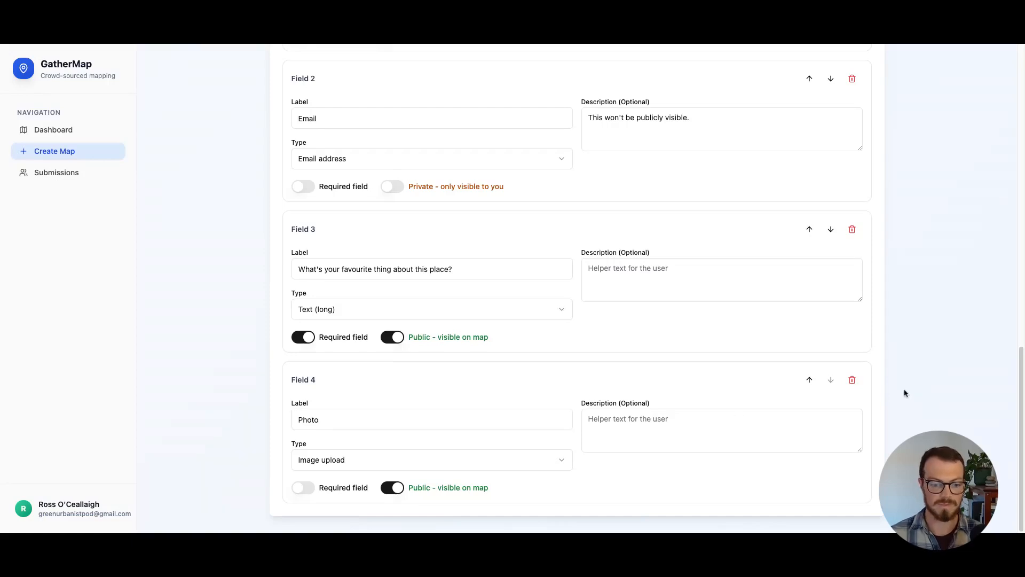
Create the map with public access on and Auto-approve off
scroll(855, 368, "up", 15)
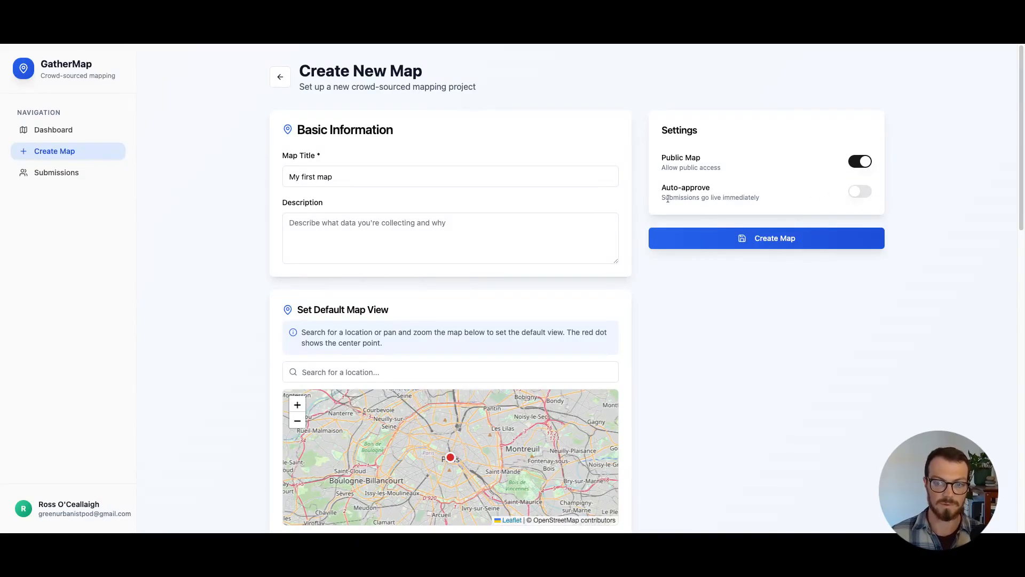
left_click(861, 196)
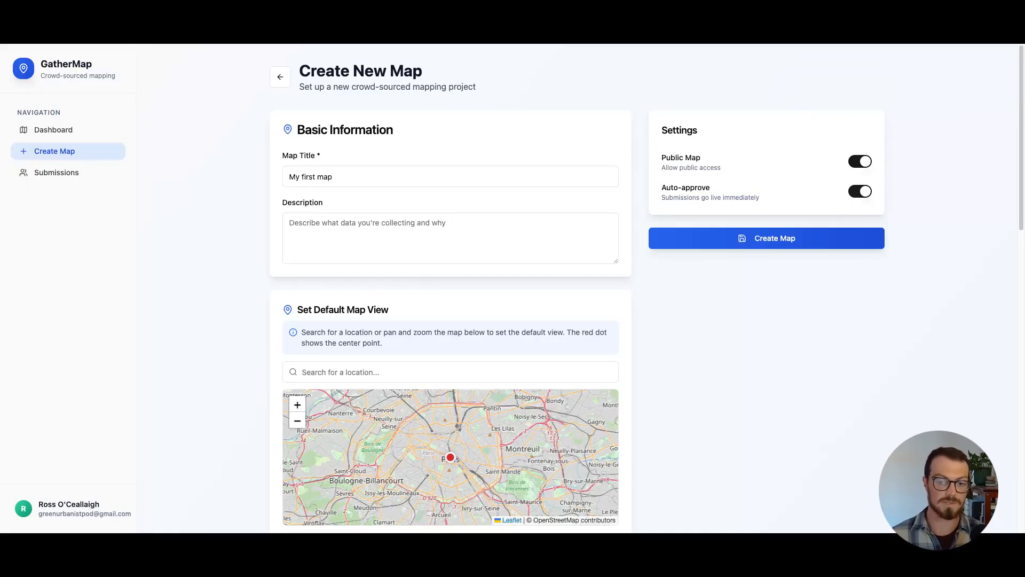
left_click(861, 192)
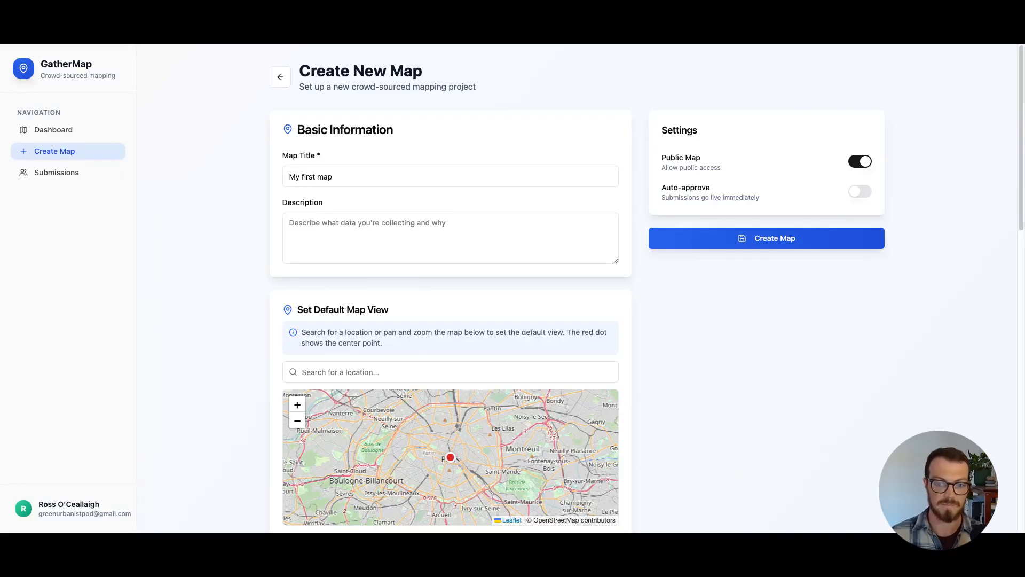
left_click(755, 242)
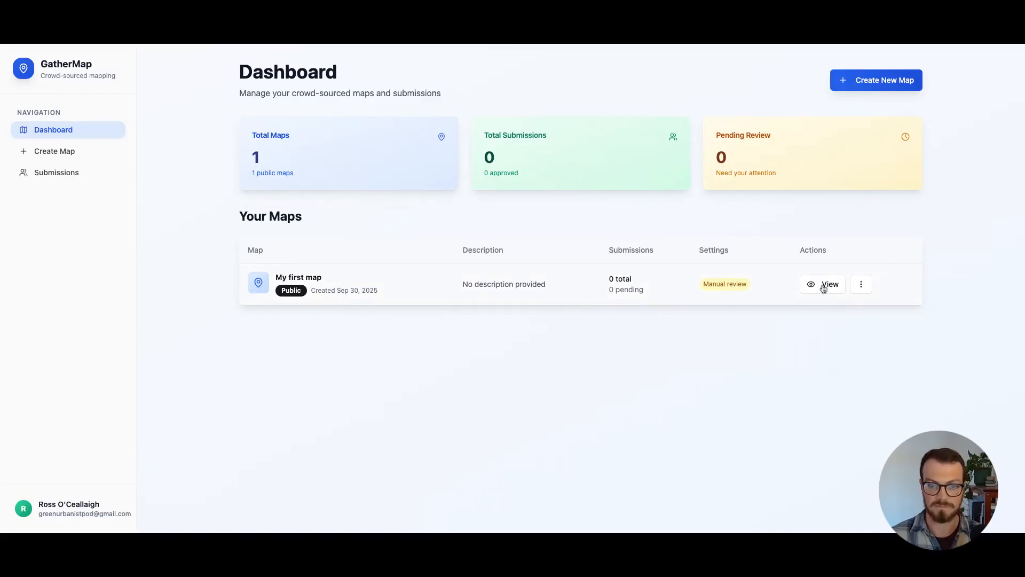
View "My first map" and zoom in on the area around the École nationale supérieure des beaux-arts in Paris
left_click(819, 288)
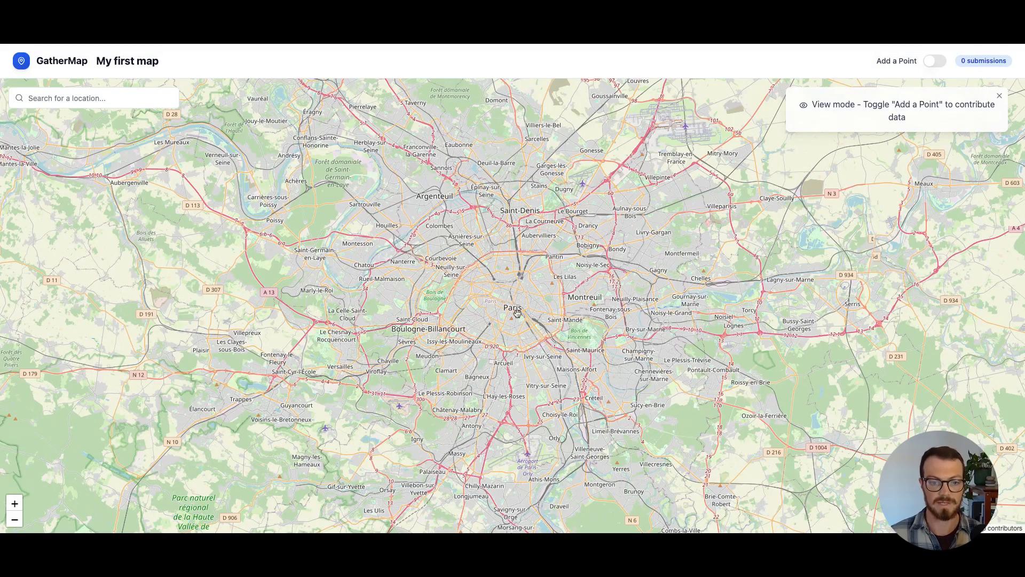
scroll(518, 314, "up", 2)
left_click_drag(526, 293, 501, 287)
scroll(490, 280, "up", 2)
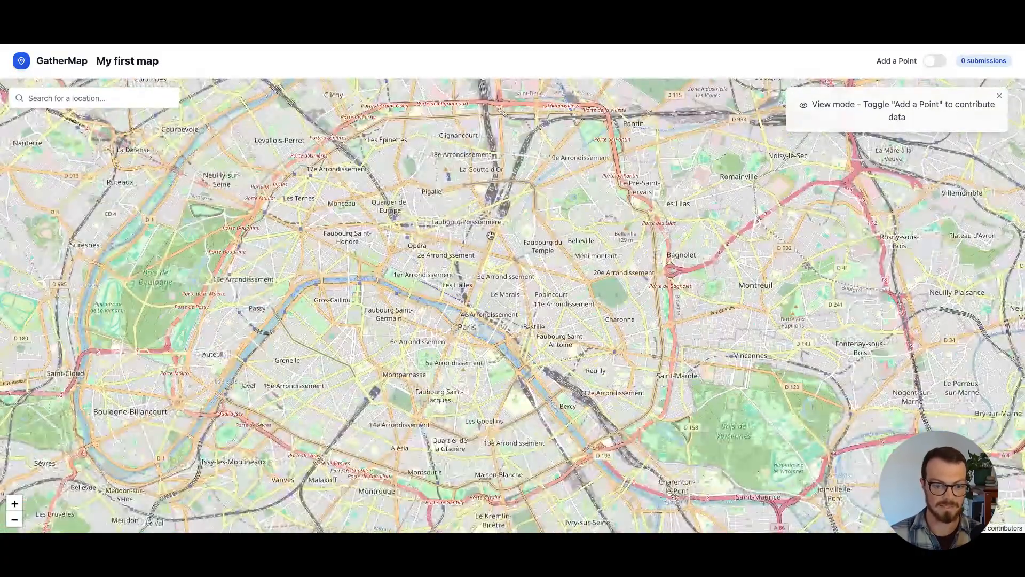
scroll(485, 254, "up", 2)
left_click_drag(416, 345, 457, 306)
scroll(453, 309, "up", 2)
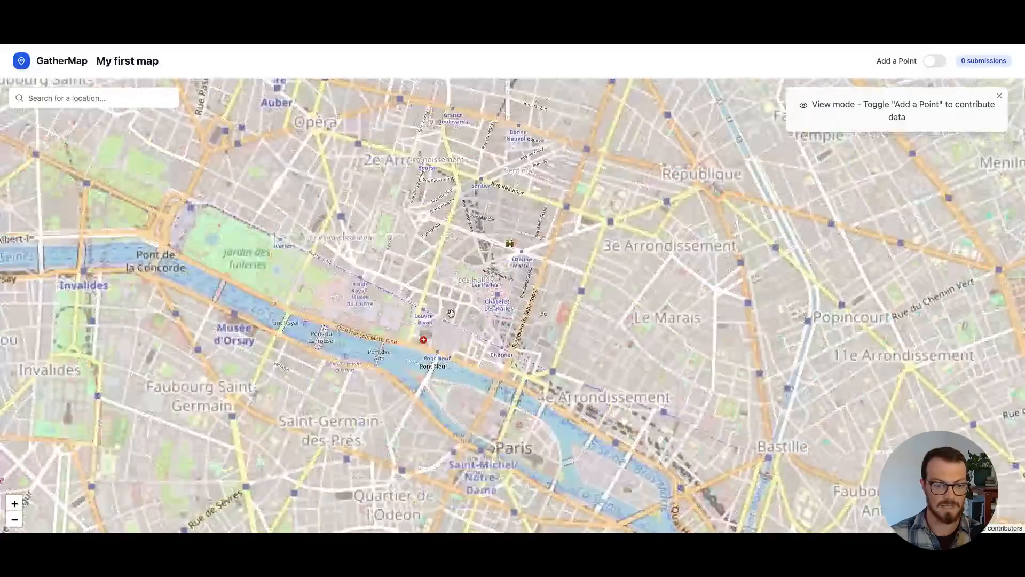
scroll(366, 329, "up", 2)
left_click_drag(252, 417, 336, 313)
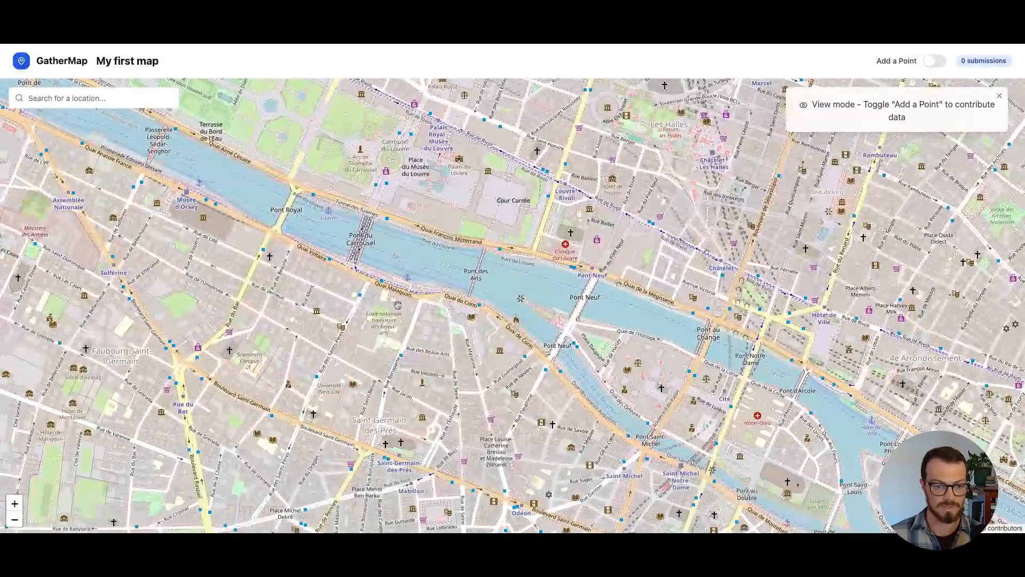
scroll(330, 312, "up", 2)
left_click_drag(341, 394, 354, 338)
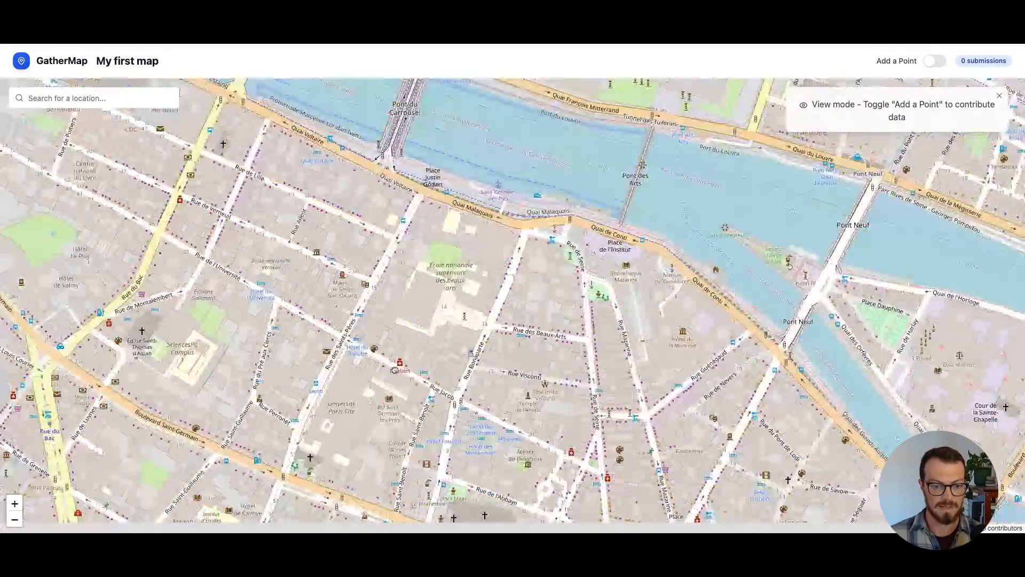
scroll(354, 338, "up", 2)
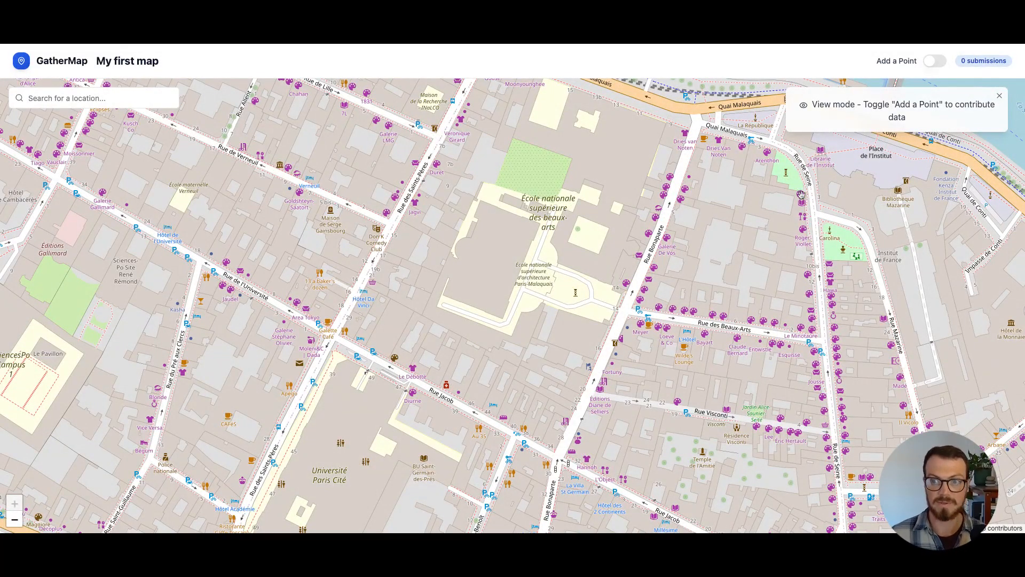
Enable adding points and place a submission point at the École nationale supérieure des beaux-arts
left_click_drag(811, 105, 997, 105)
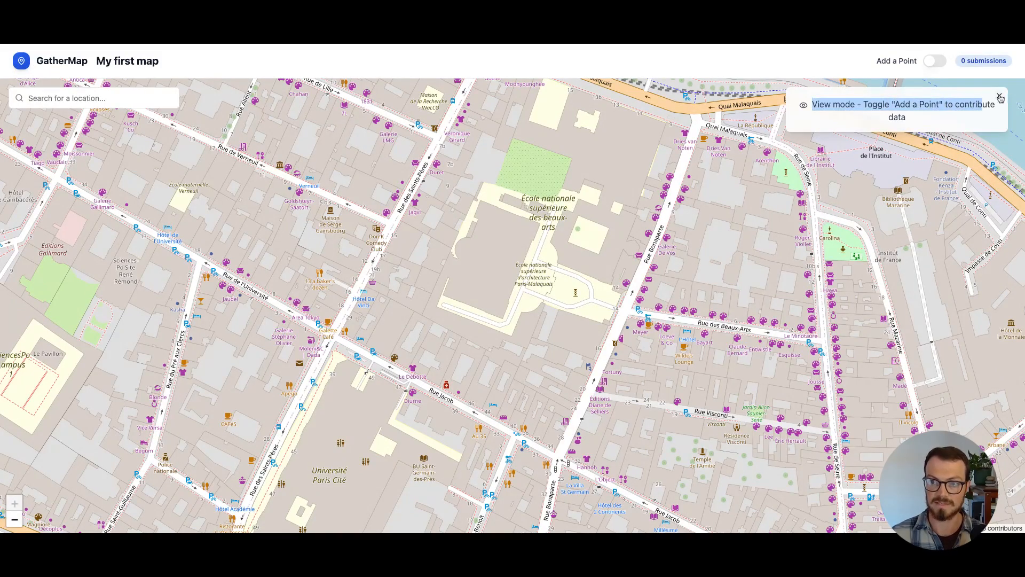
left_click(999, 96)
left_click(934, 61)
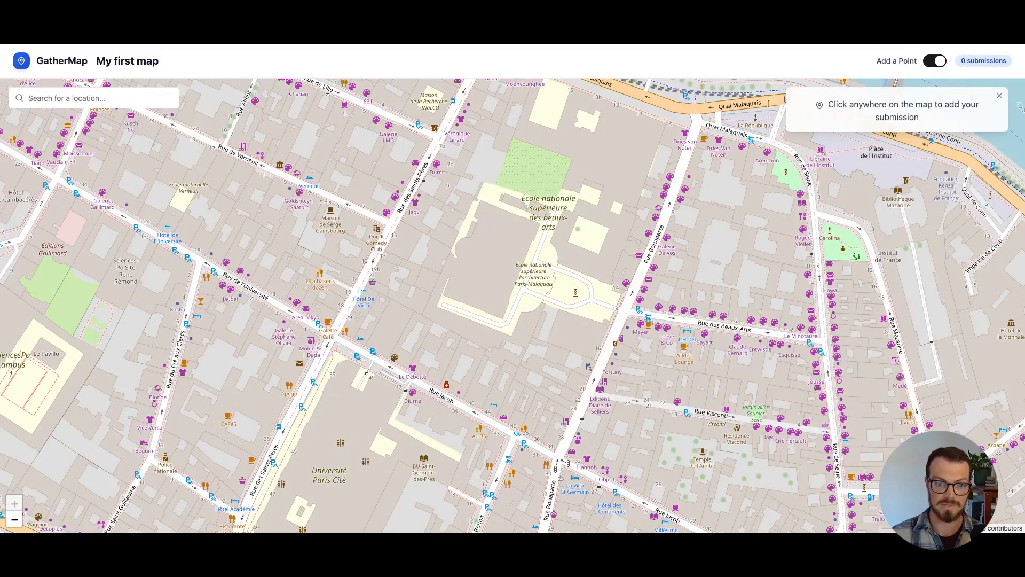
left_click(491, 257)
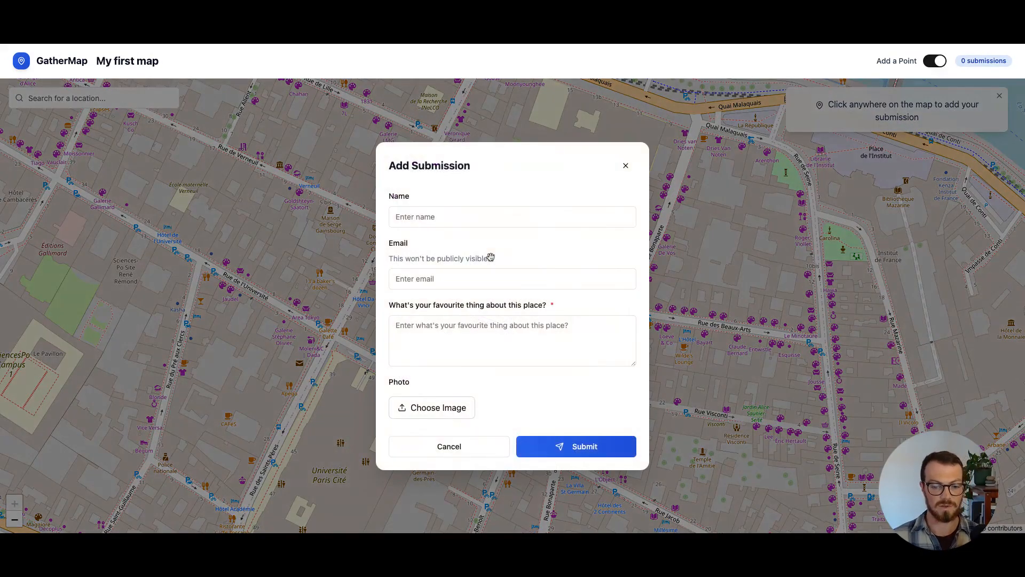
Fill in the submitter's name and email address in the submission form
left_click(480, 223)
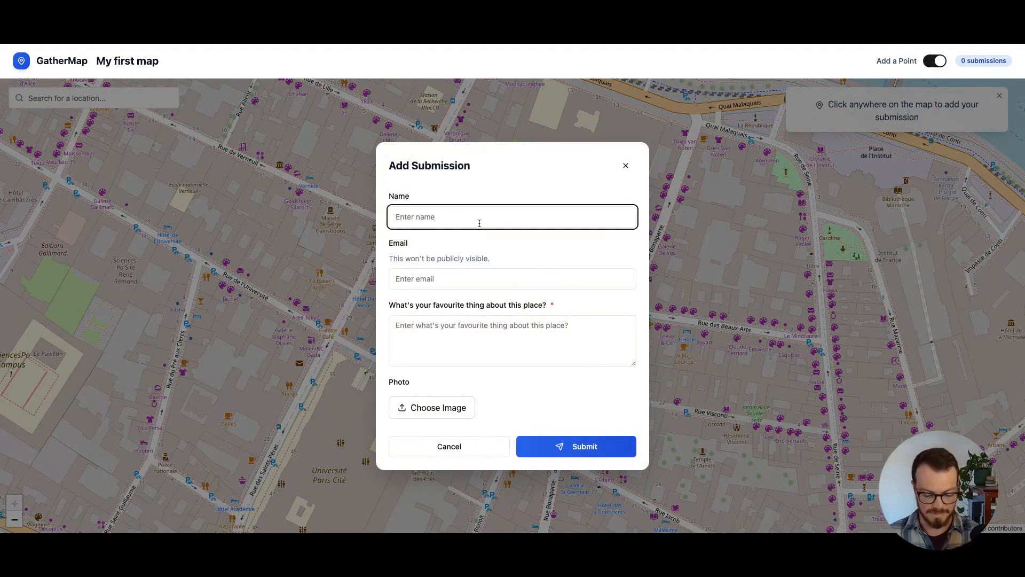
type("Bob")
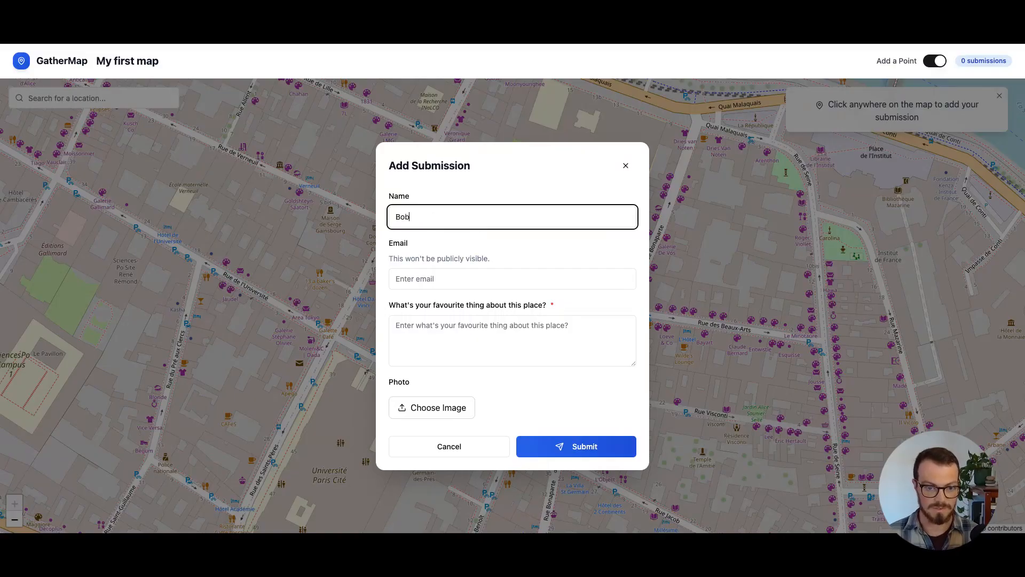
key("Tab")
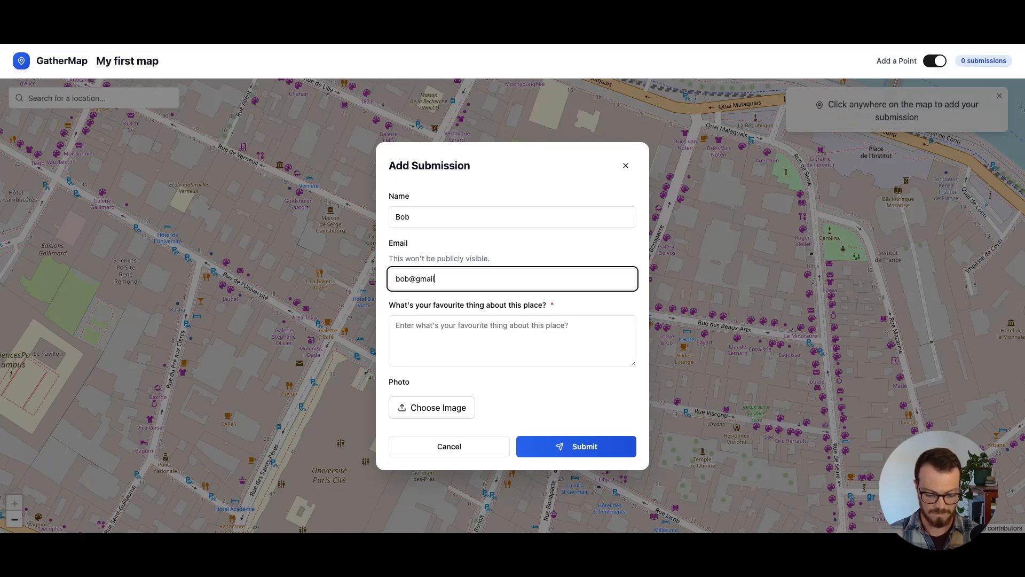
type("com")
key("Tab")
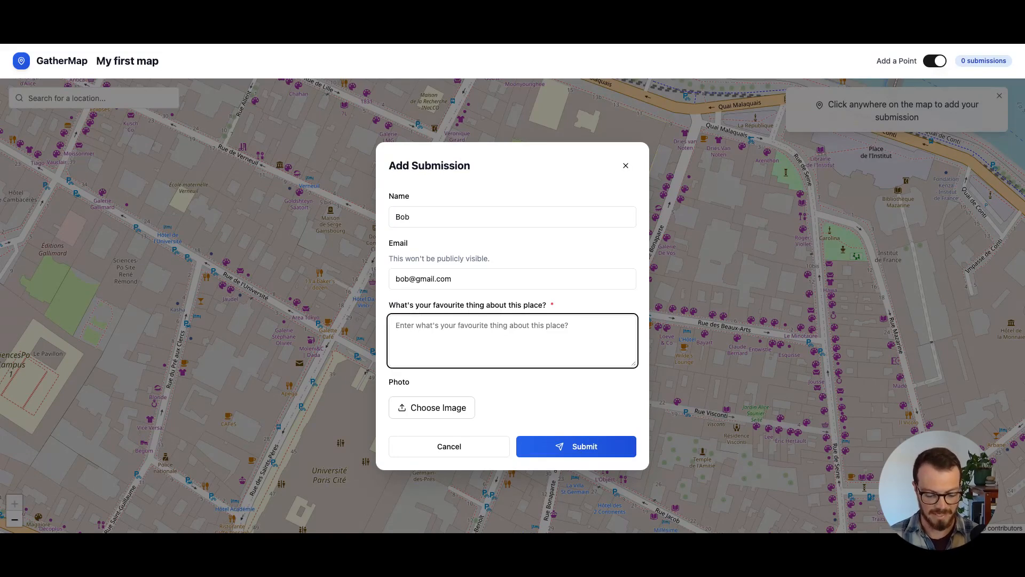
Answer the favourite-thing question with "Beautiful building" and send the submission
type("Beautf")
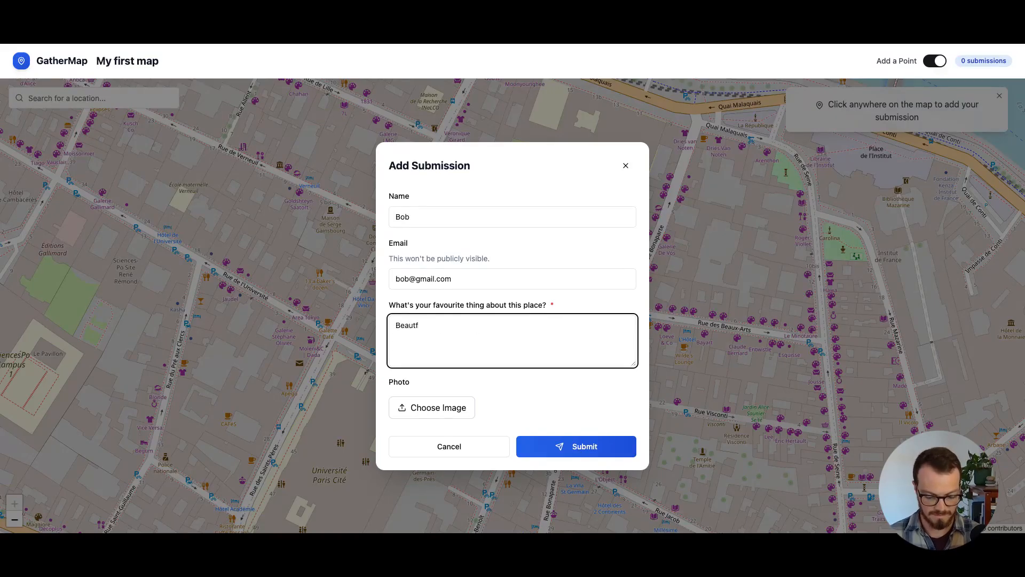
key("BackSpace")
type("iful building")
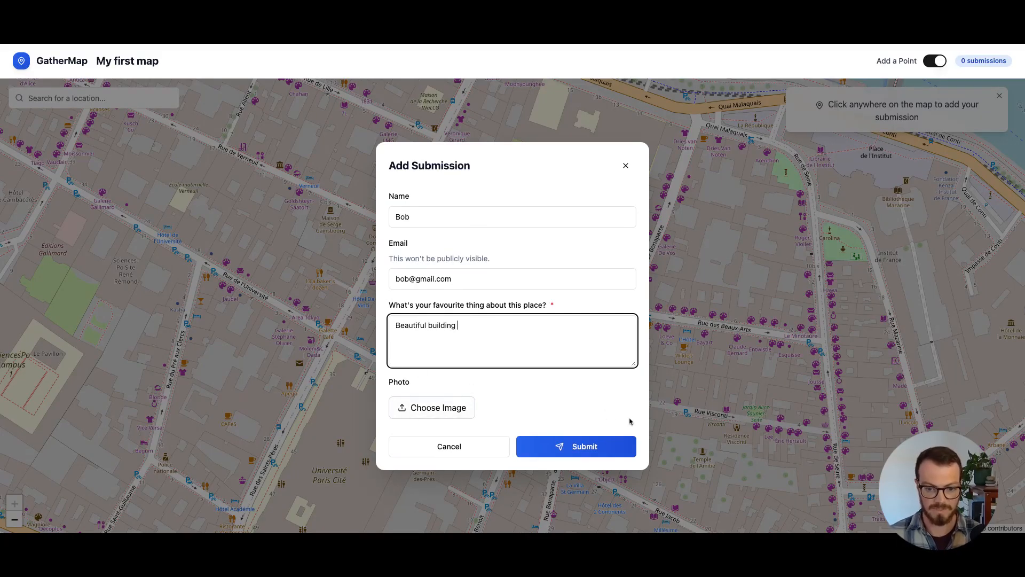
left_click(585, 453)
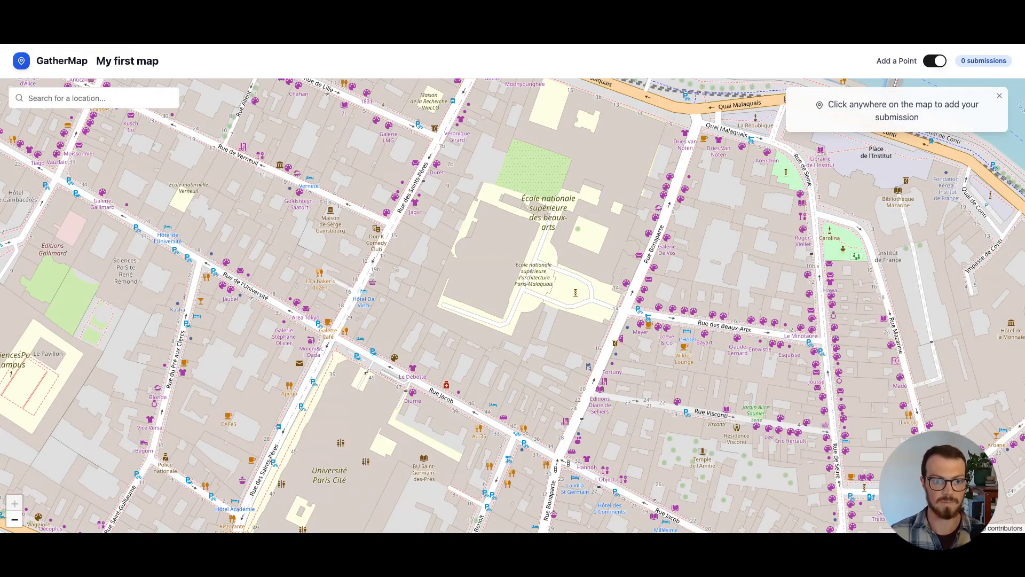
Review the pending submission for "My first map", including its location, and approve it
key("Return")
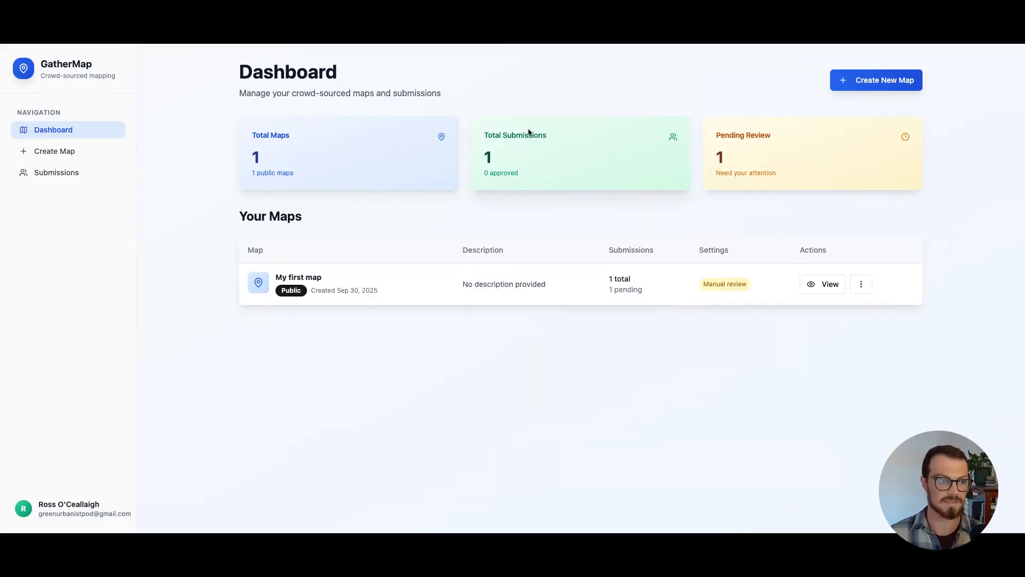
left_click(63, 173)
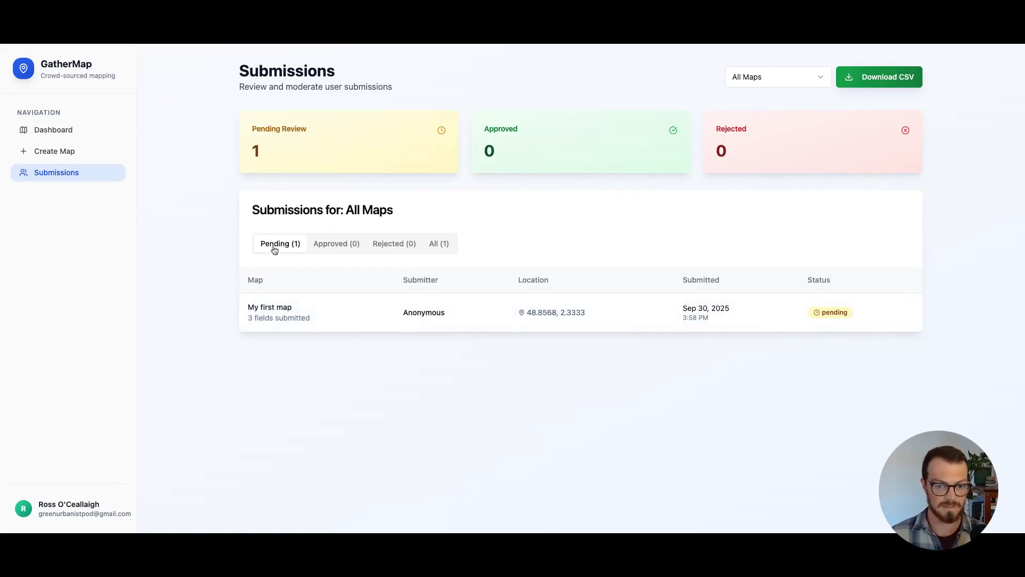
left_click(278, 312)
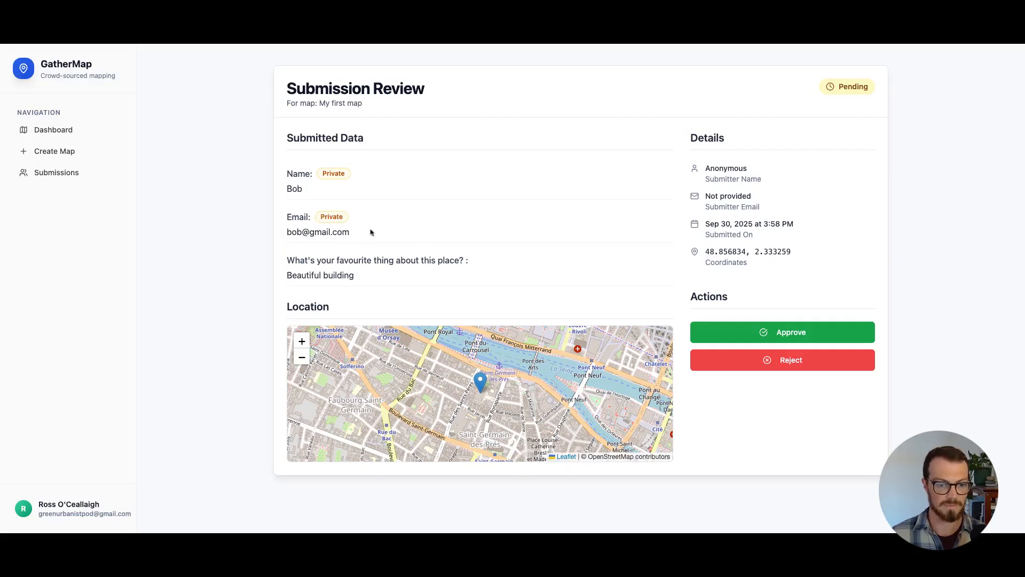
left_click(302, 341)
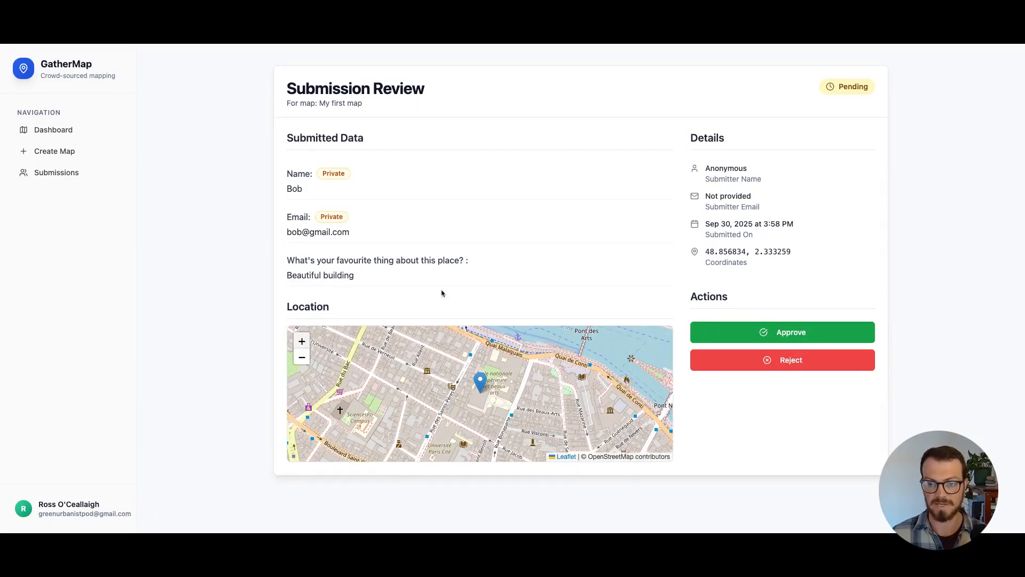
left_click(781, 342)
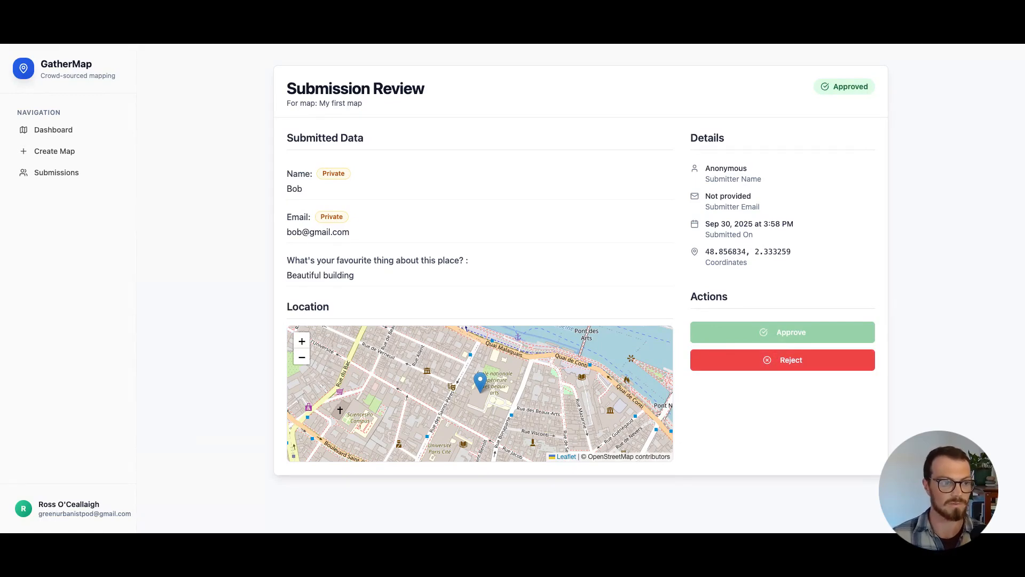
Go back to the dashboard and view "My first map" with the approved submission
left_click(64, 134)
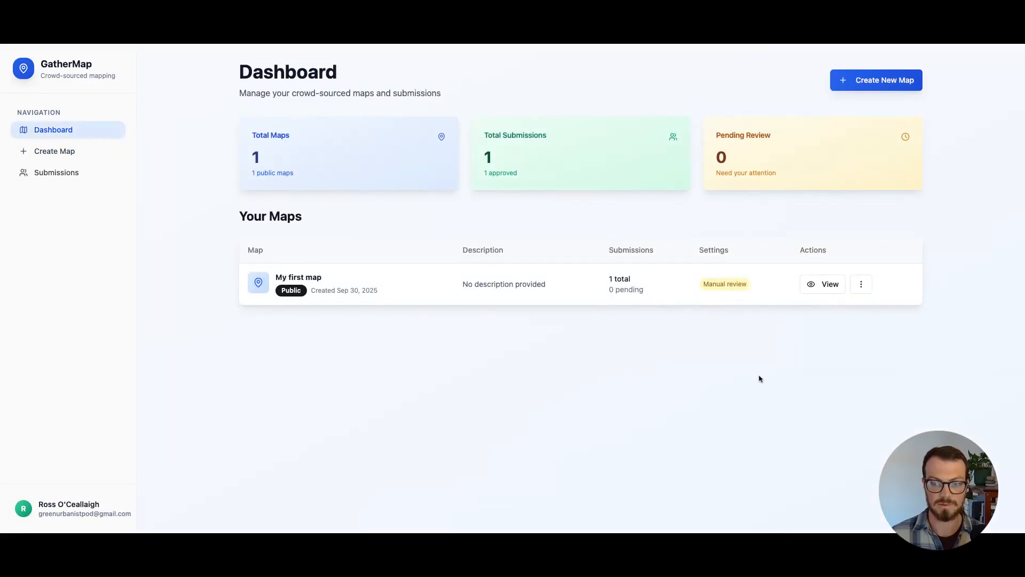
left_click(811, 285)
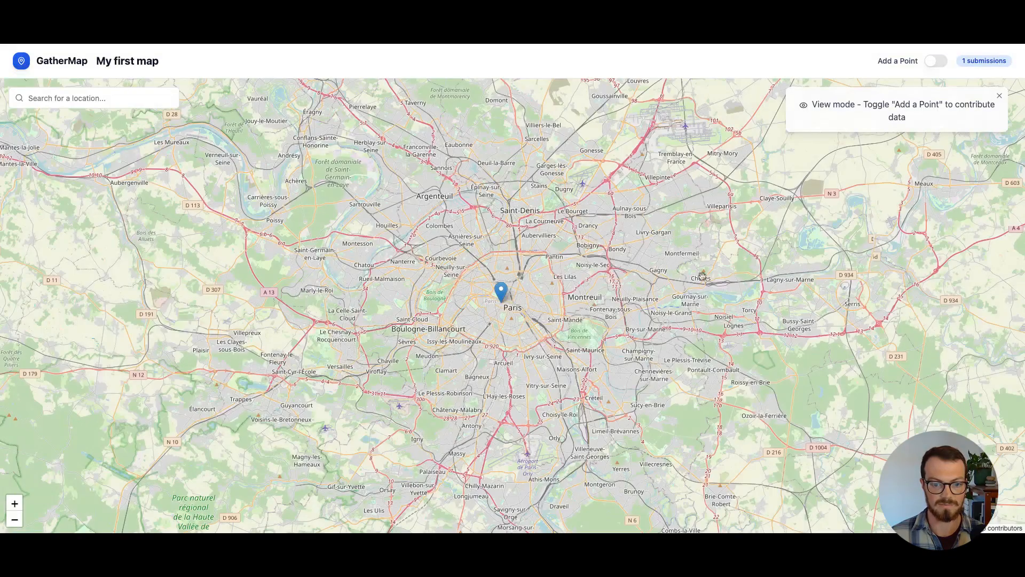
Read the approved submission's details at its marker in Paris, close them, and return to the dashboard
left_click(503, 291)
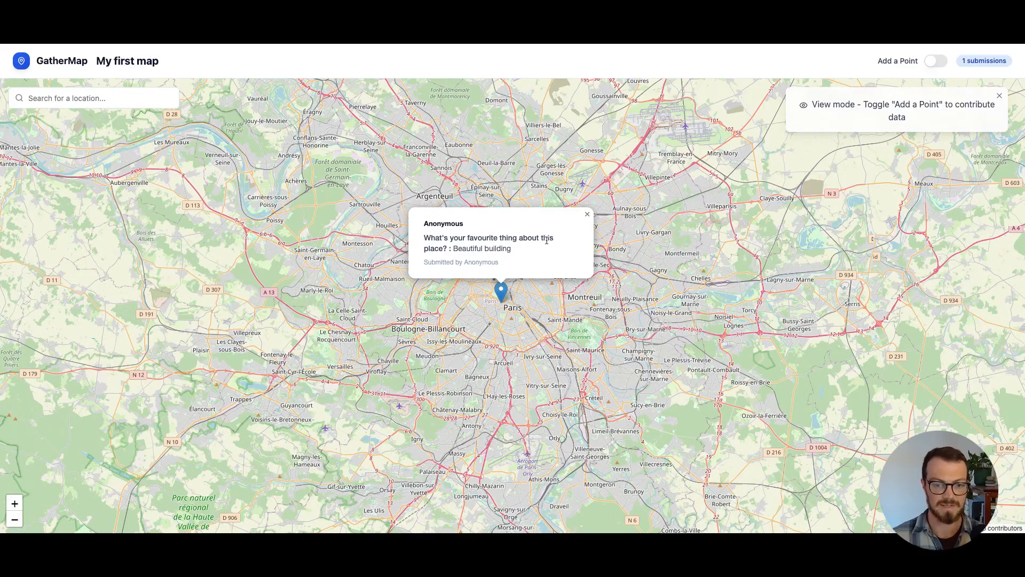
left_click(588, 215)
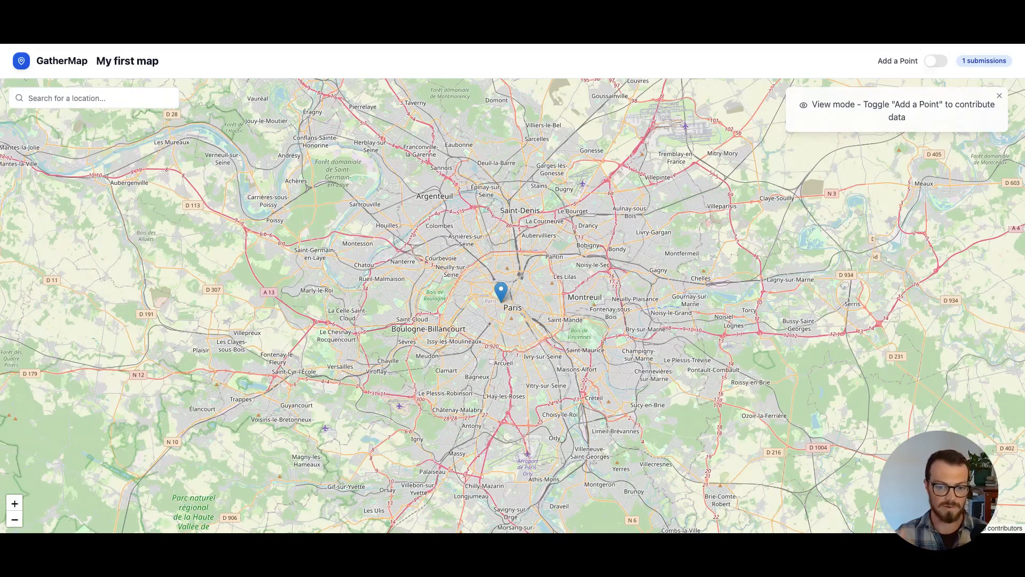
key("alt+Left")
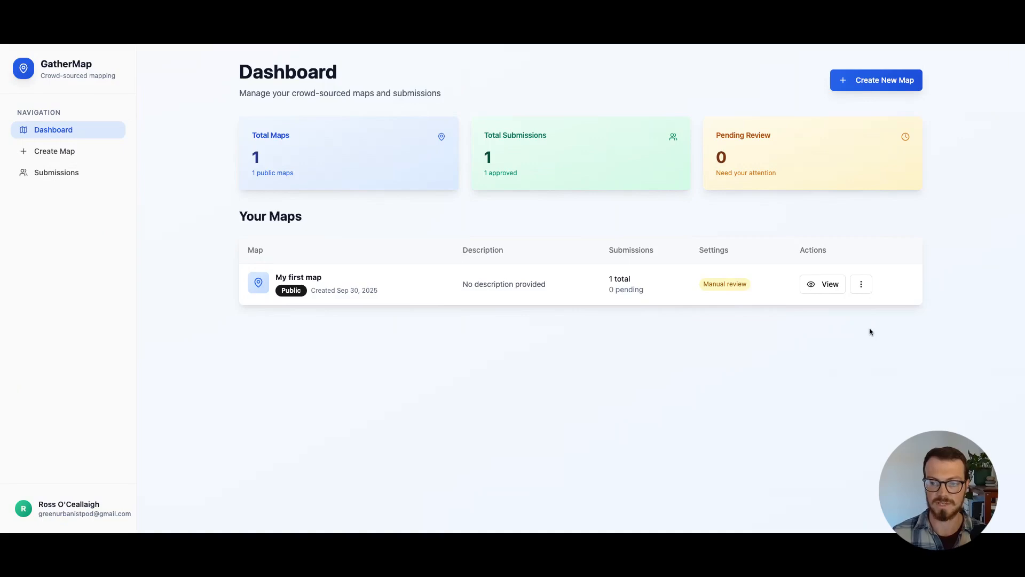
Open "My first map" for editing and examine its share link and website embed code
left_click(861, 285)
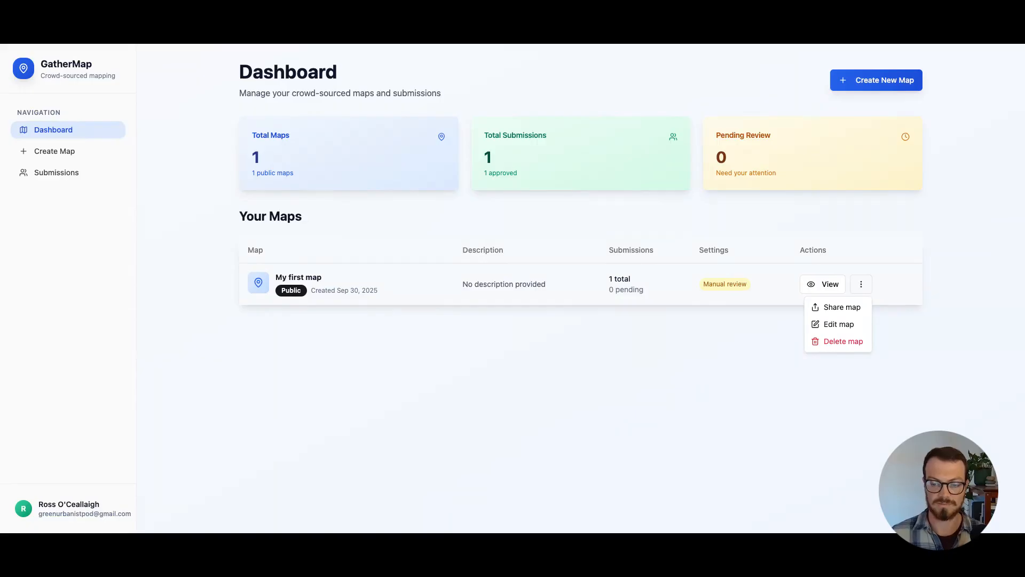
left_click(840, 325)
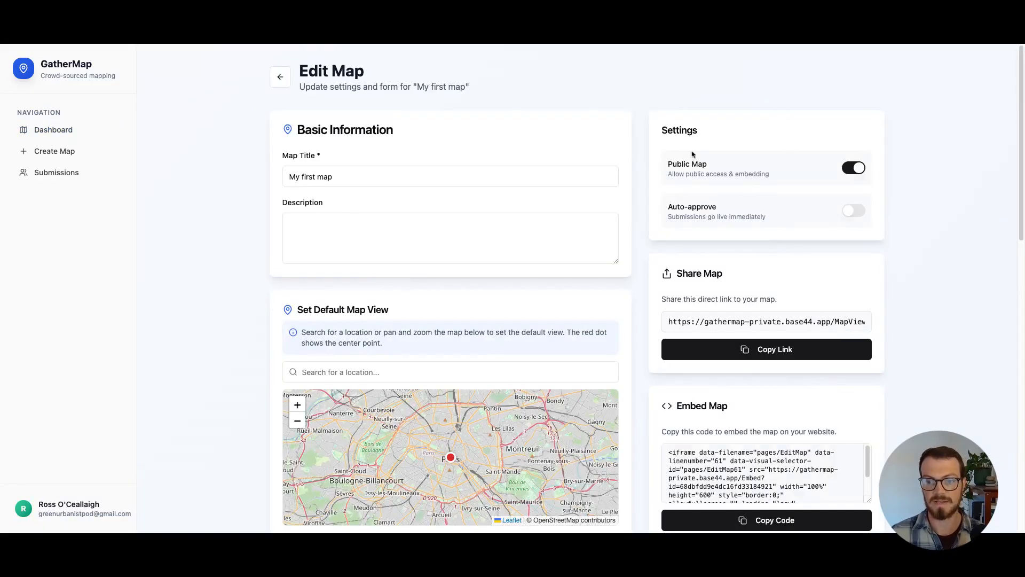
scroll(940, 270, "down", 2)
left_click(676, 204)
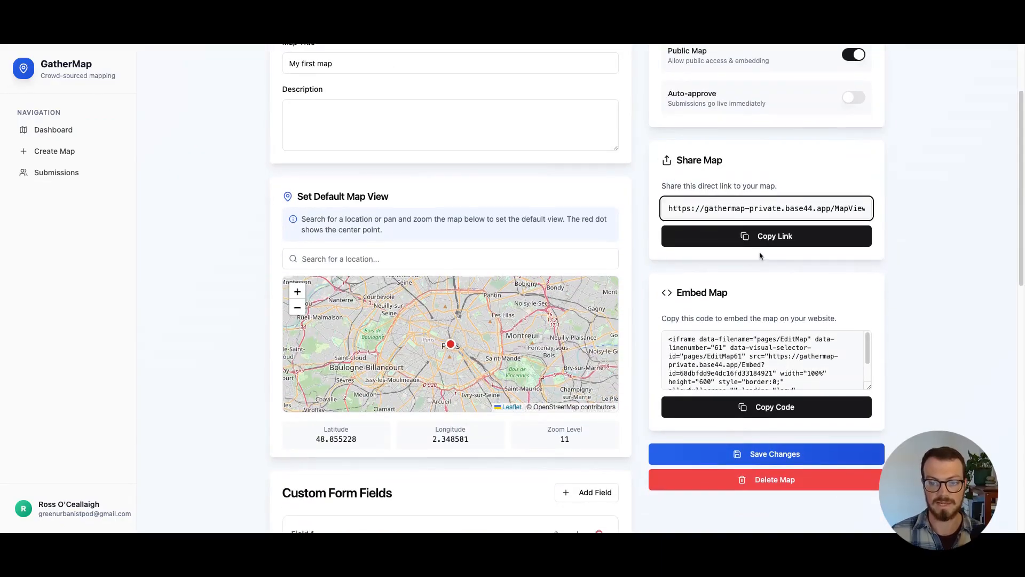
scroll(761, 256, "down", 1)
left_click(761, 332)
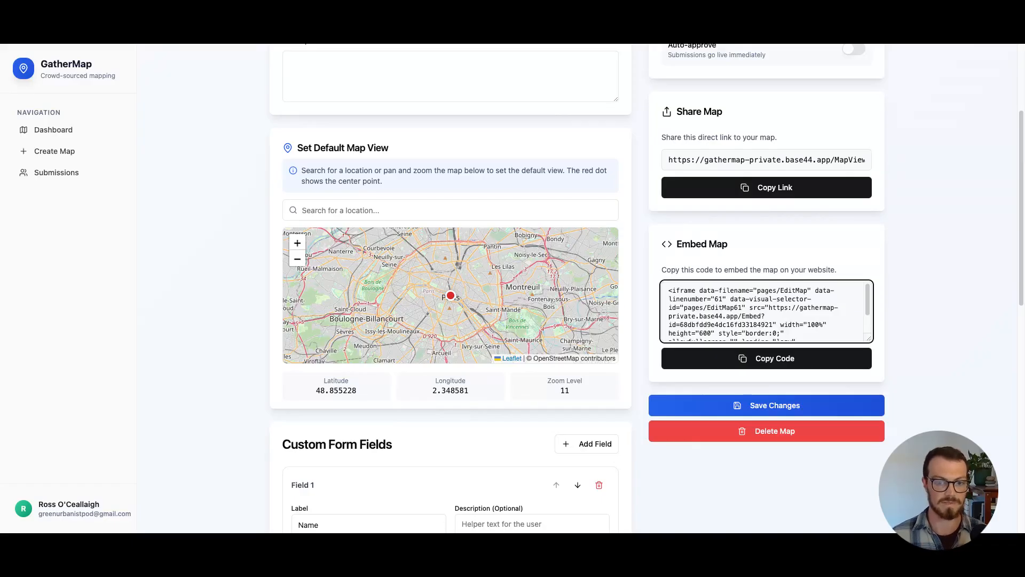
scroll(337, 204, "up", 3)
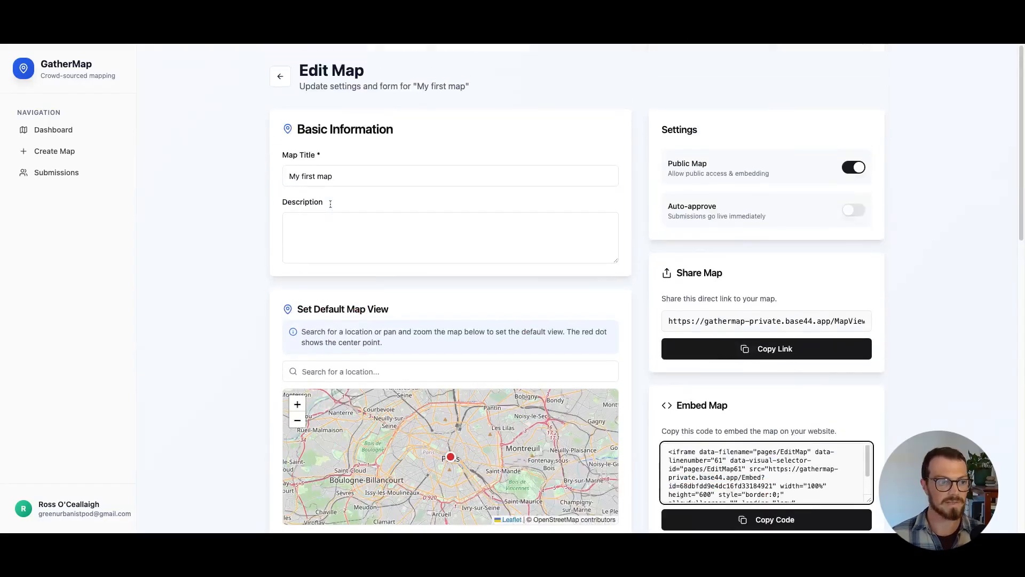
Leave the map's edit page and open the submissions overview for all maps
left_click(62, 173)
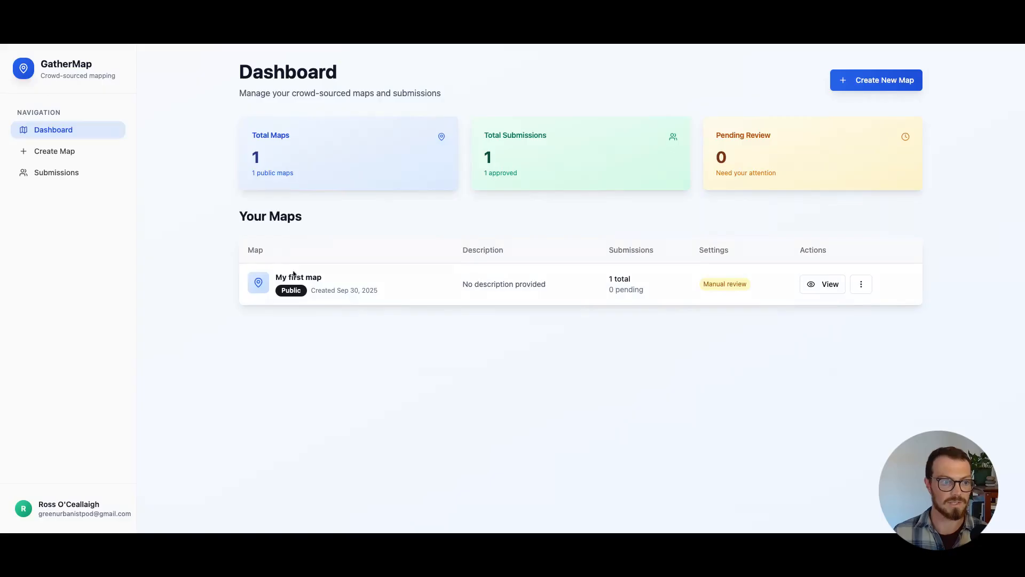
left_click(76, 176)
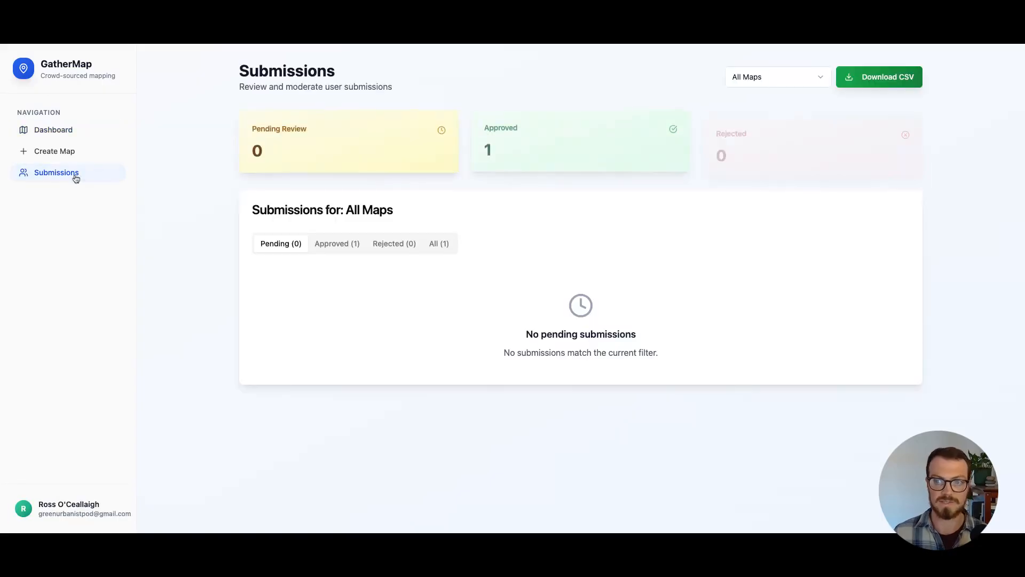